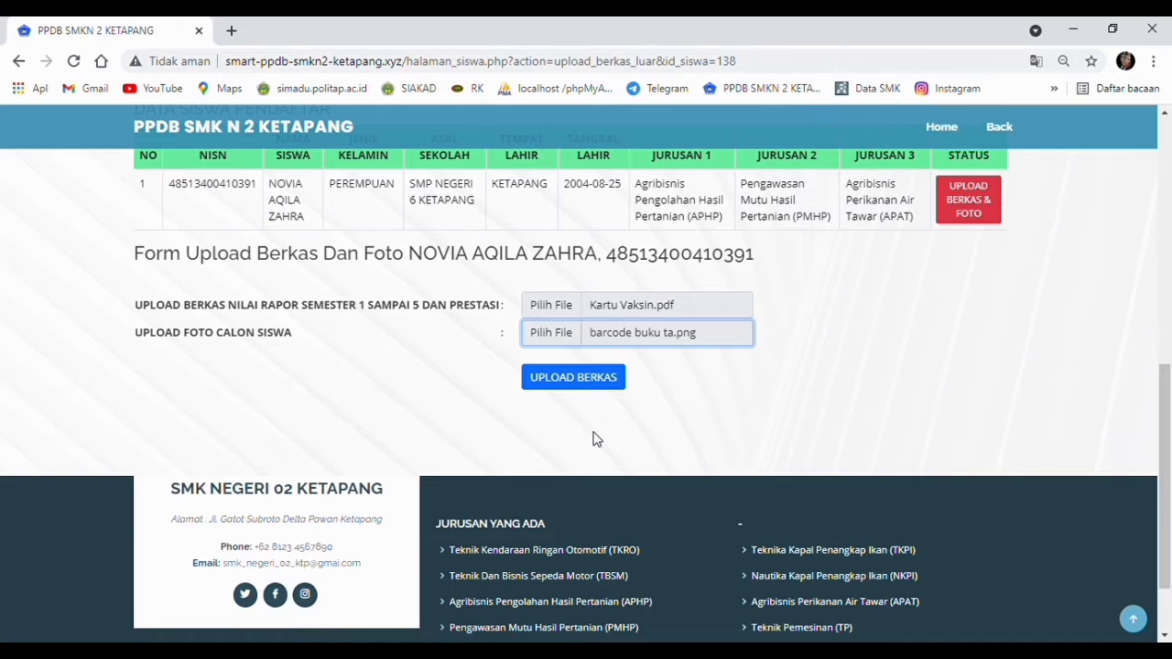
Step: Upload the chosen document Kartu Vaksin.pdf and photo barcode buku ta.png, confirm the submission, and view the student's registration status
{"action": "left_click", "coordinate": [591, 388]}
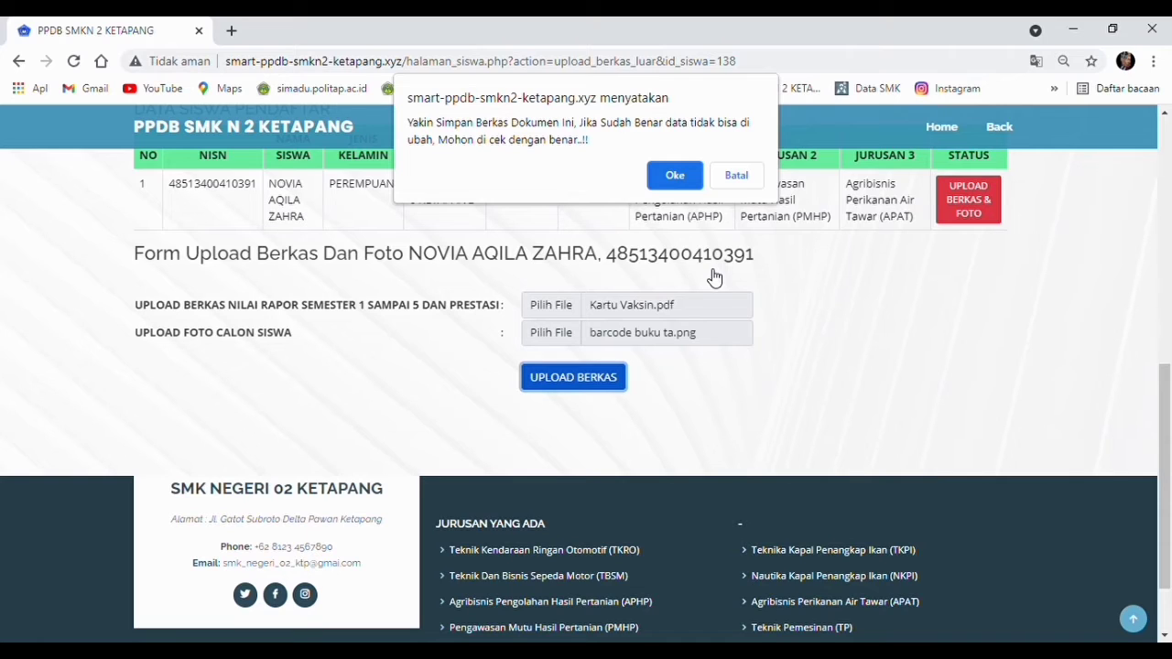
{"action": "left_click", "coordinate": [674, 175]}
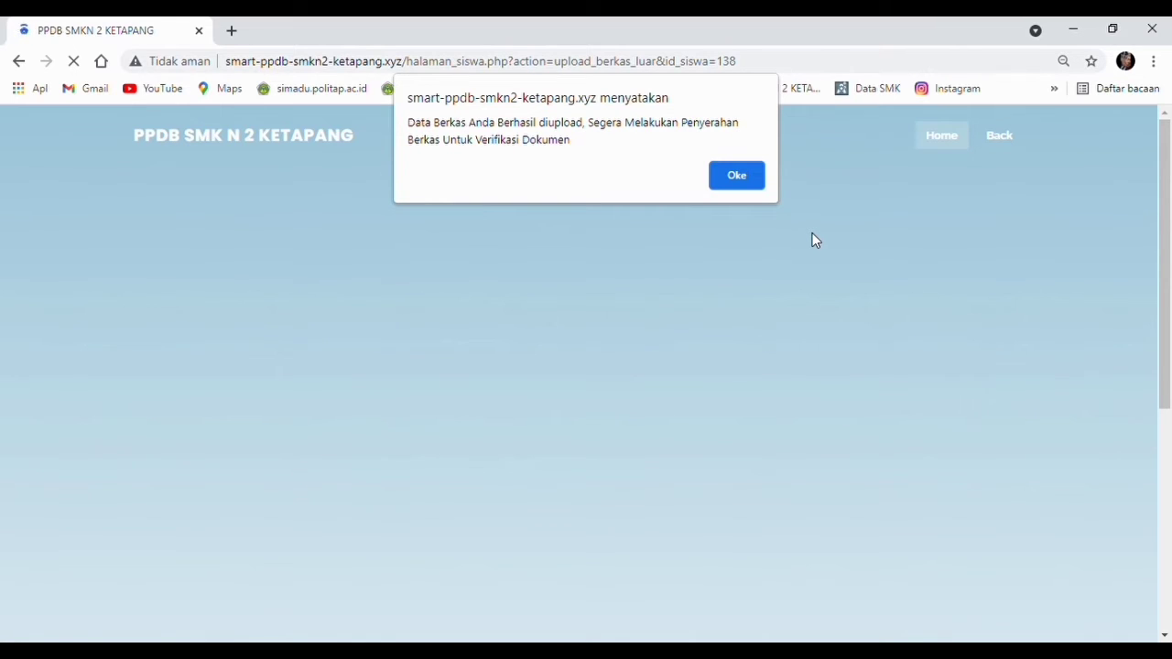
{"action": "left_click", "coordinate": [743, 182]}
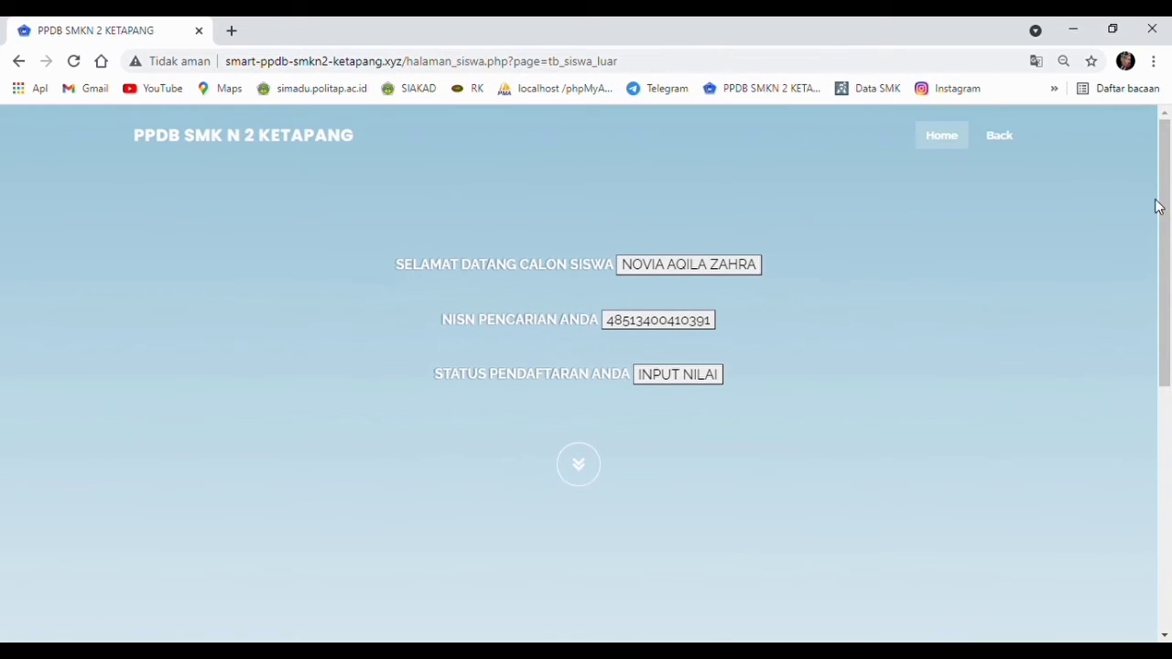
{"action": "left_click_drag", "start_coordinate": [1165, 237], "coordinate": [1167, 454]}
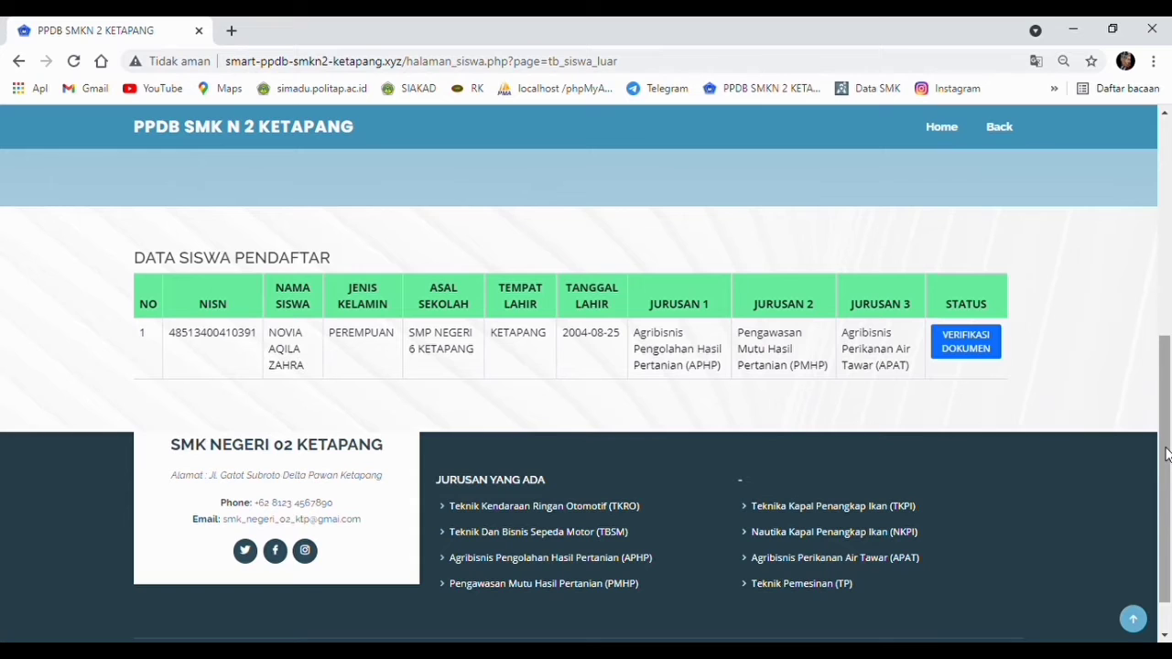
Step: Return to the PPDB home page and log in to the admin area with username admin and the account password
{"action": "left_click", "coordinate": [941, 127]}
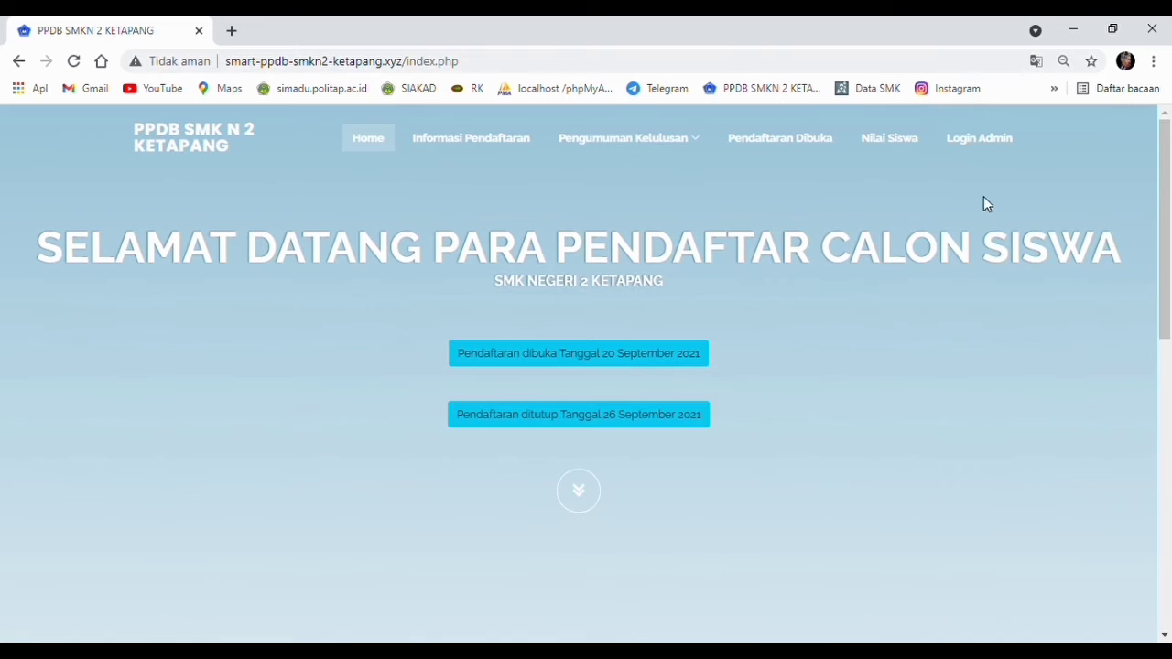
{"action": "left_click", "coordinate": [979, 134]}
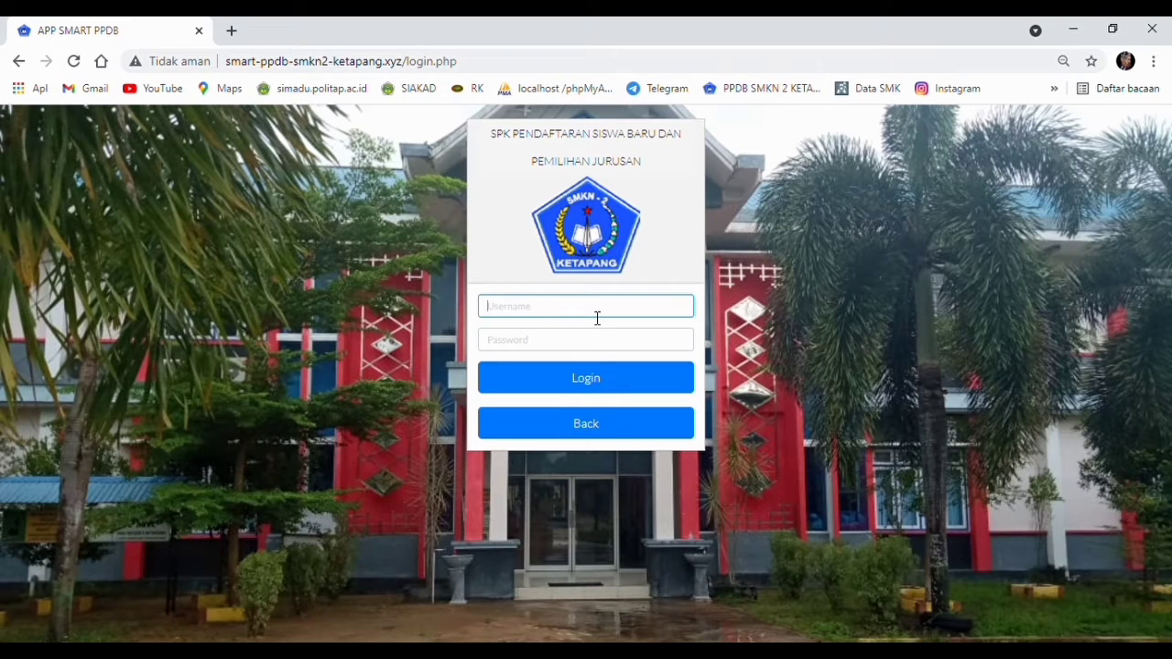
{"action": "type", "text": "AD"}
{"action": "left_click", "coordinate": [559, 330]}
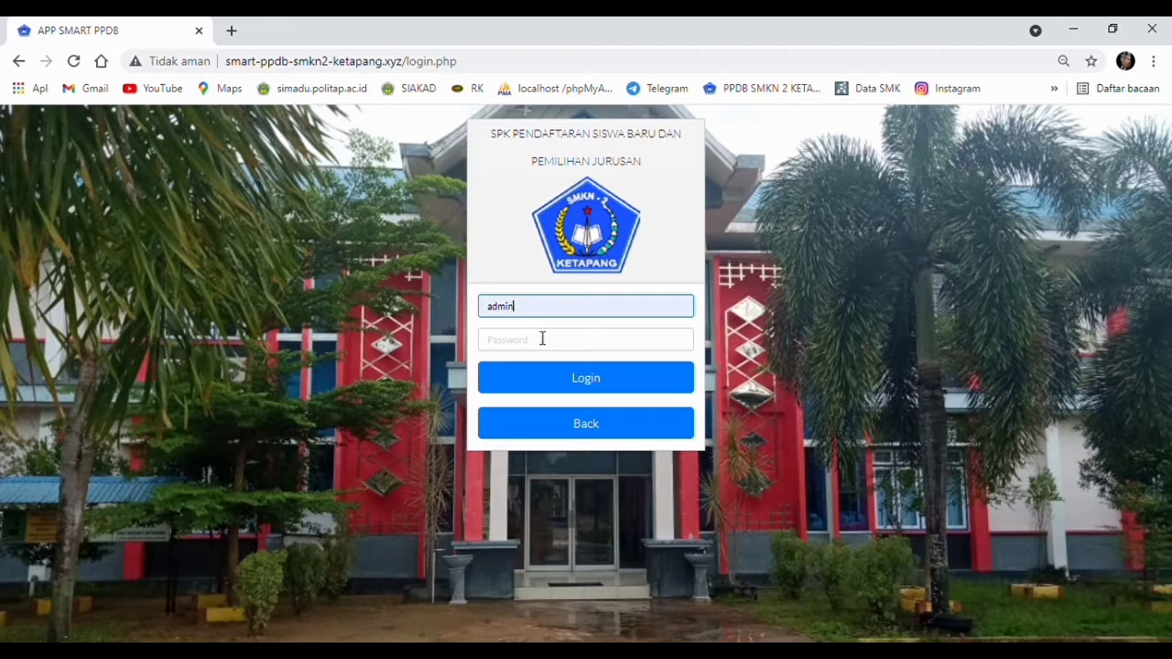
{"action": "left_click", "coordinate": [530, 344]}
{"action": "type", "text": "••••"}
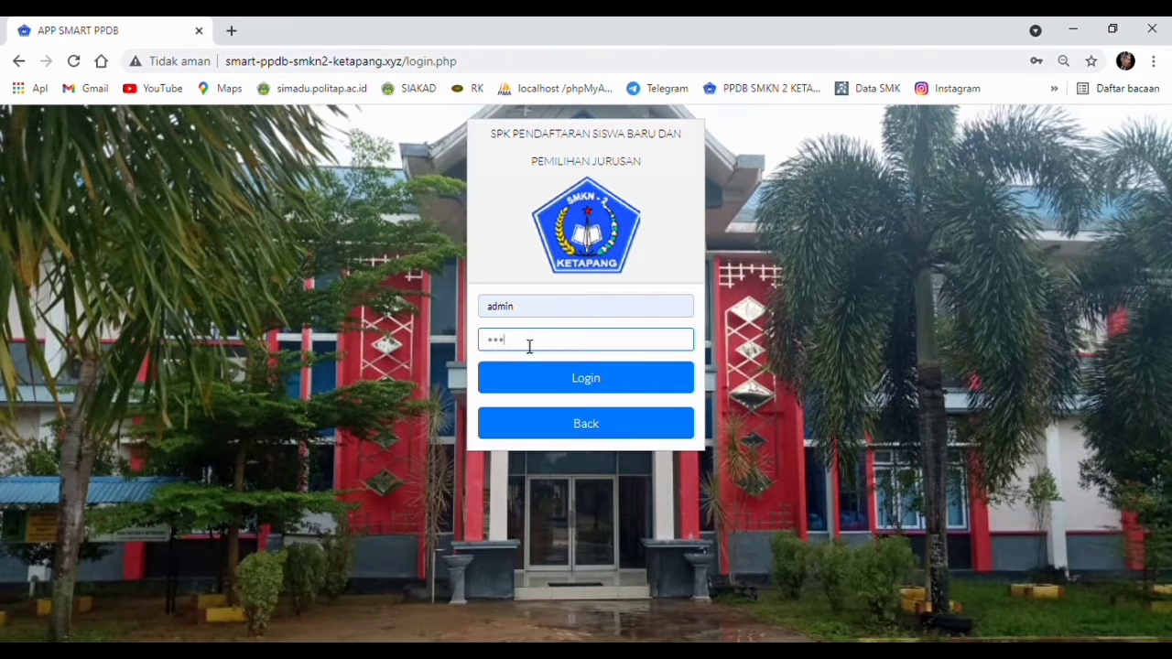
{"action": "type", "text": "•"}
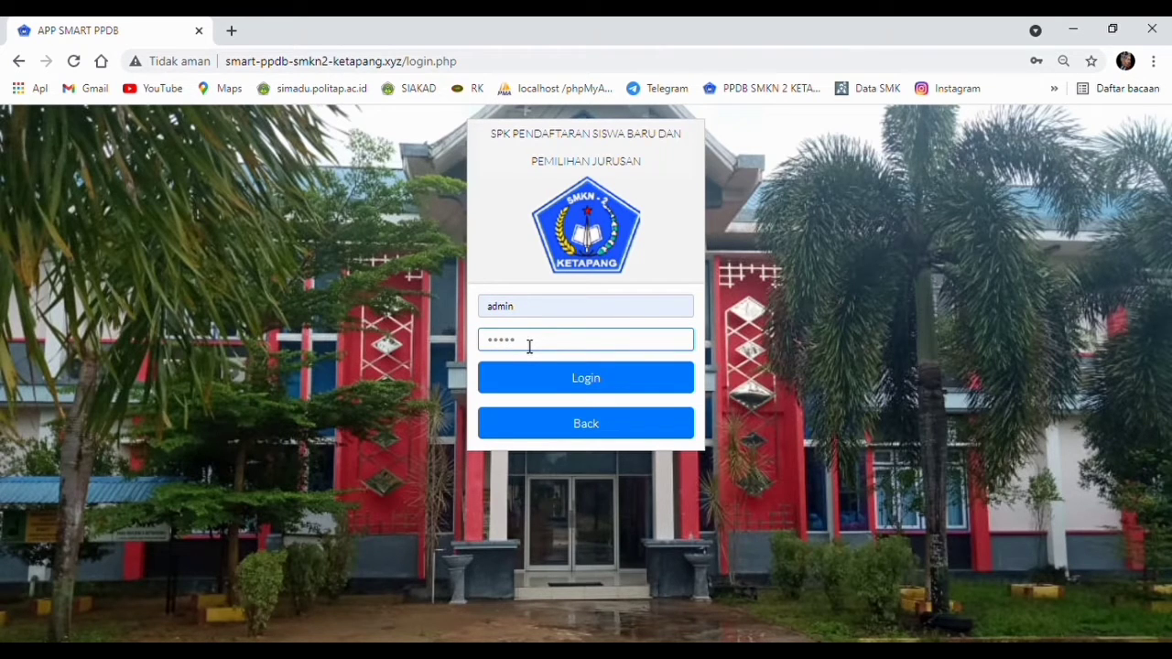
{"action": "left_click", "coordinate": [573, 385]}
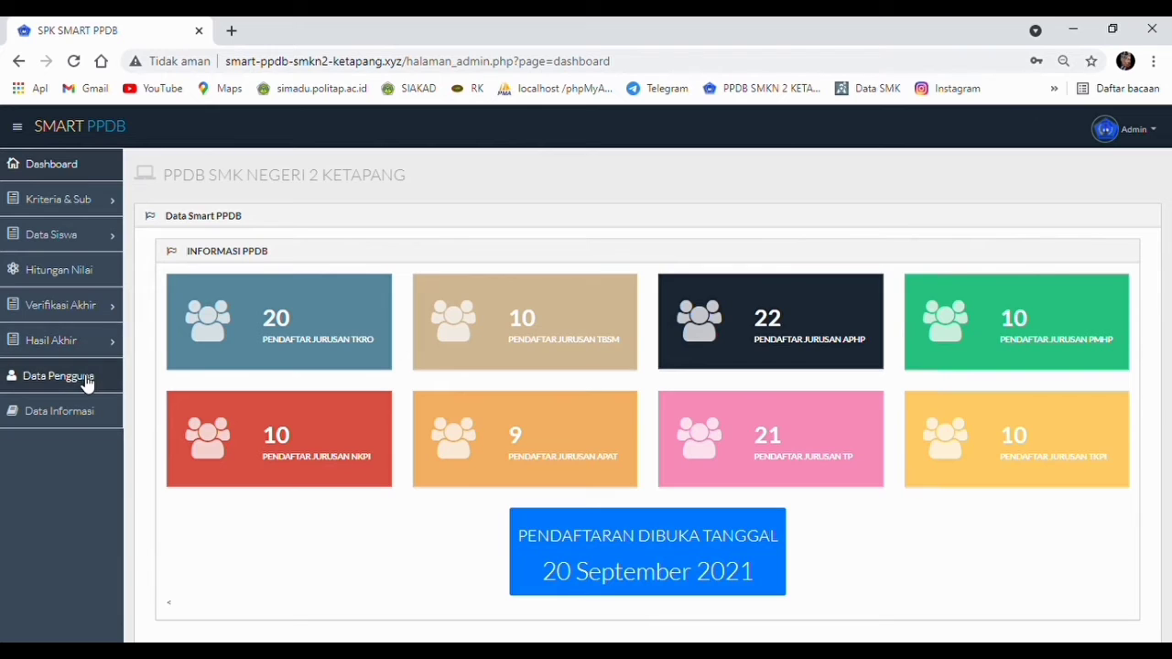
Step: View the selection criteria and their weights, followed by the subcriteria list
{"action": "left_click", "coordinate": [104, 203]}
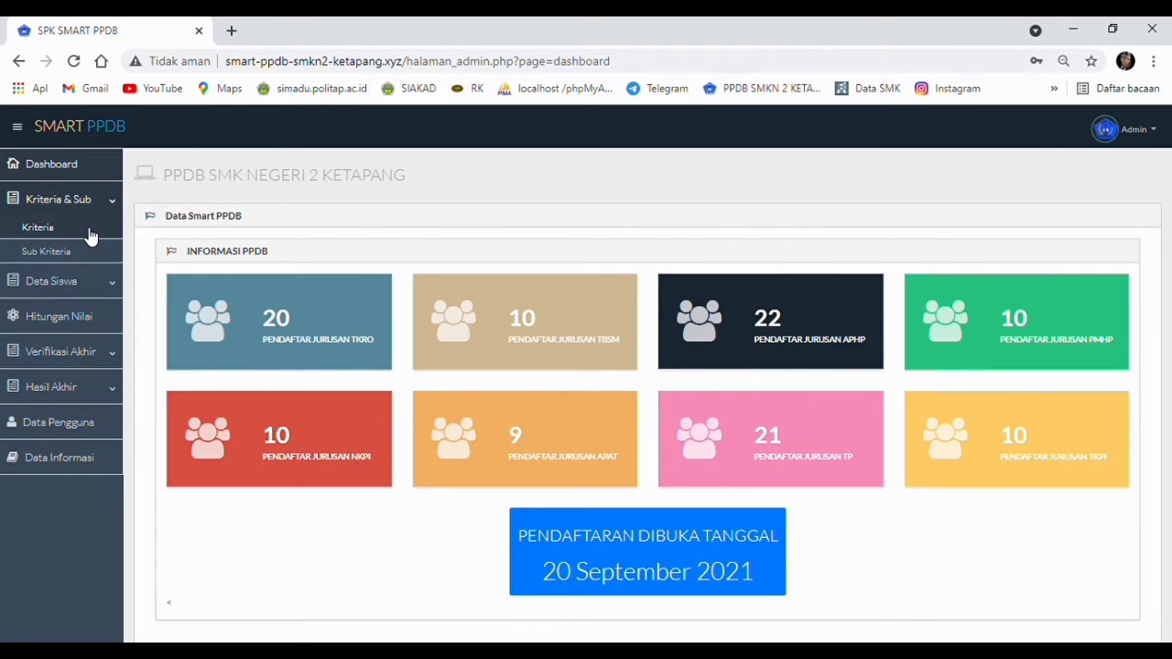
{"action": "left_click", "coordinate": [89, 231]}
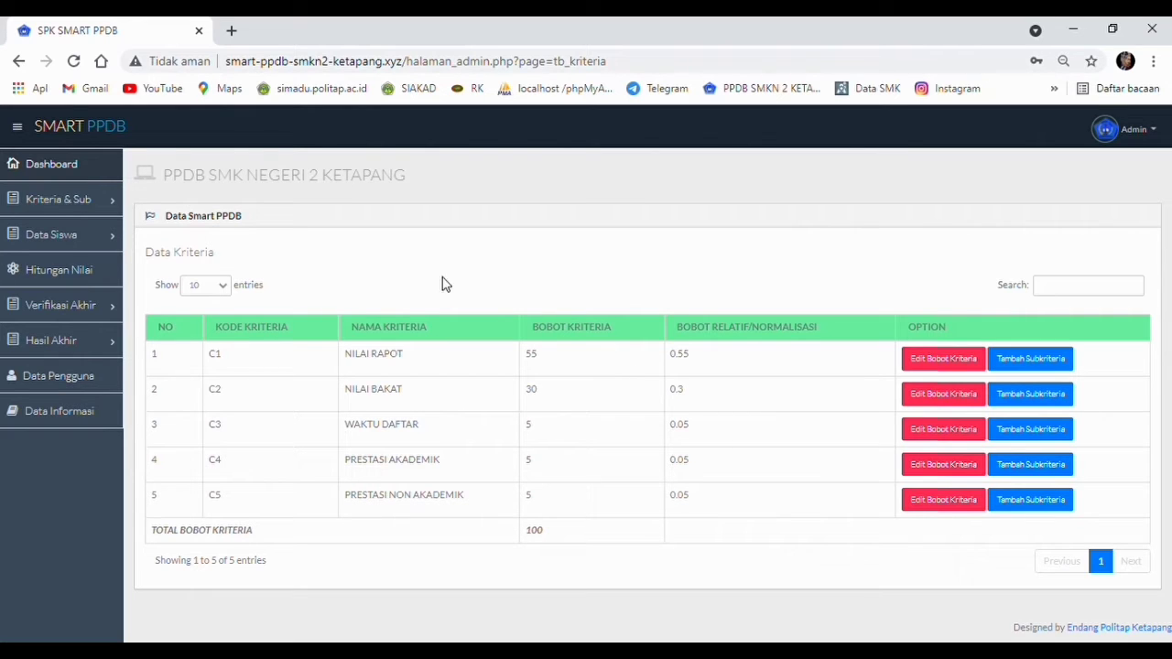
{"action": "left_click", "coordinate": [81, 198]}
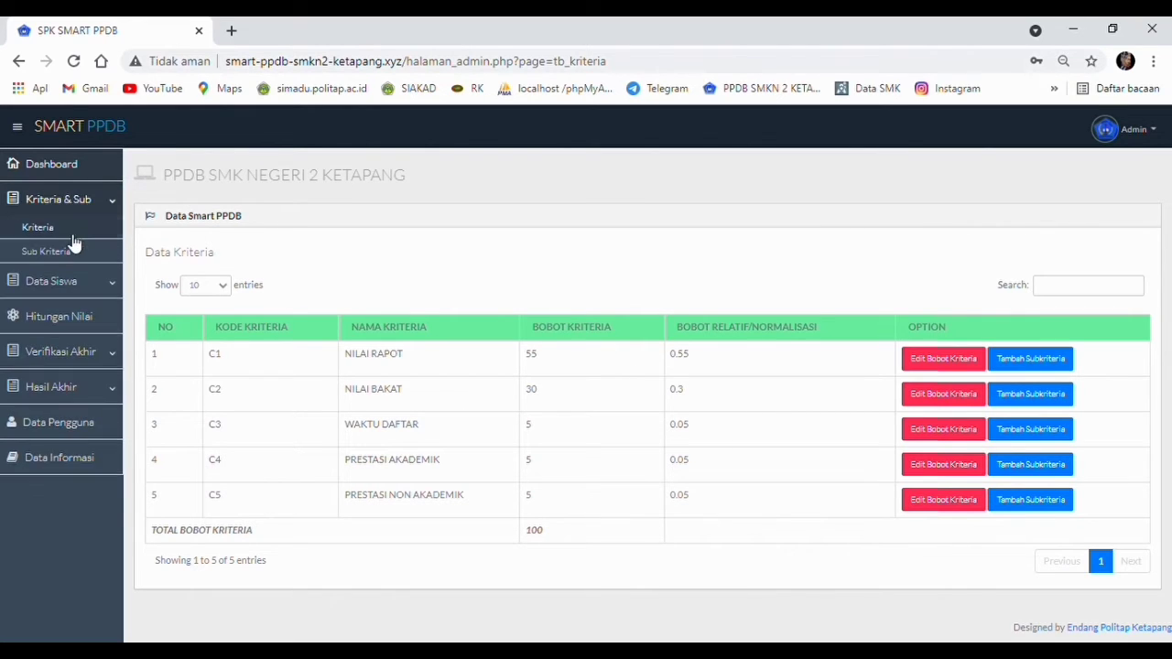
{"action": "left_click", "coordinate": [50, 252]}
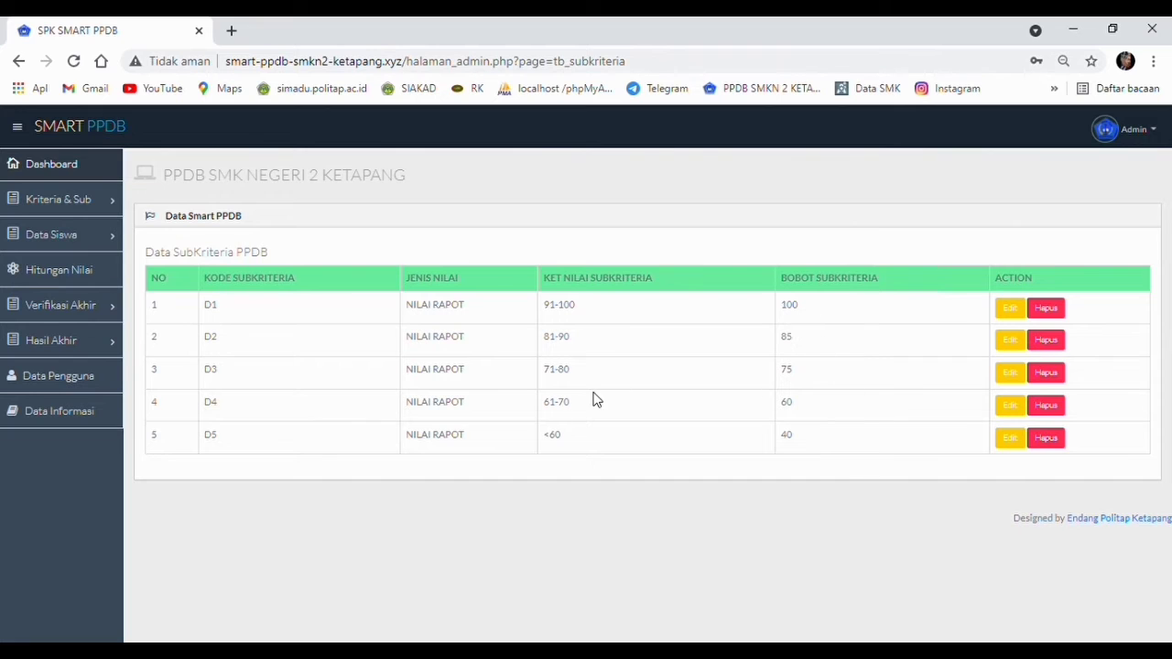
Step: Open the registered student list, look over the blank form for adding a student, and return to the list
{"action": "left_click", "coordinate": [60, 246]}
{"action": "left_click", "coordinate": [57, 262]}
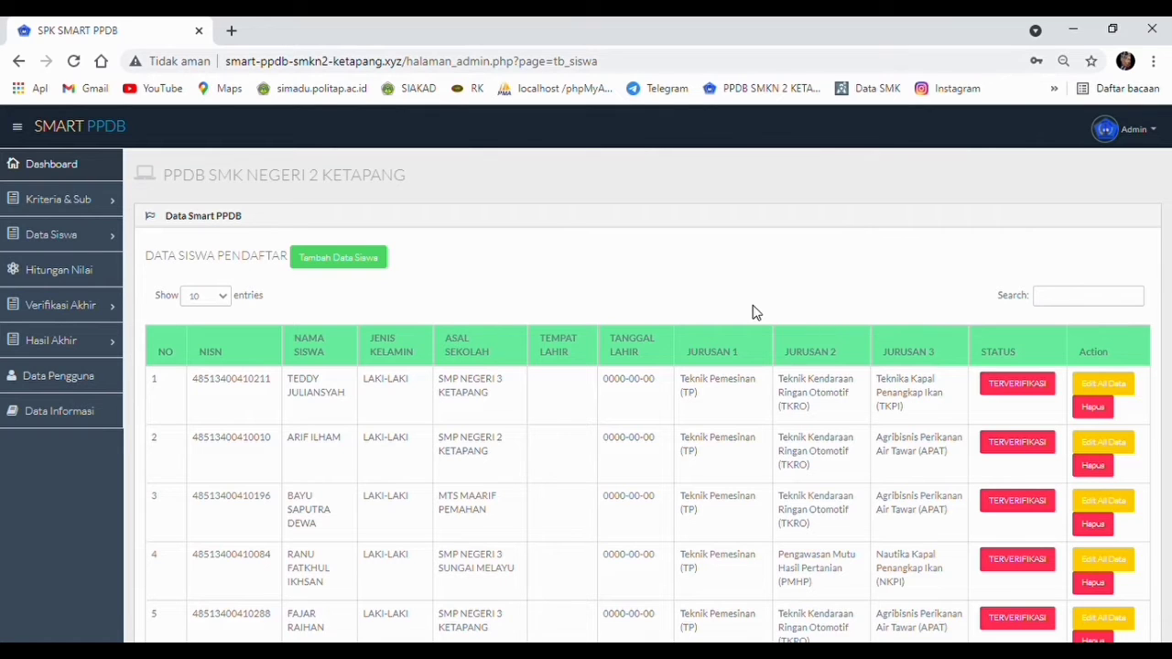
{"action": "left_click", "coordinate": [339, 258]}
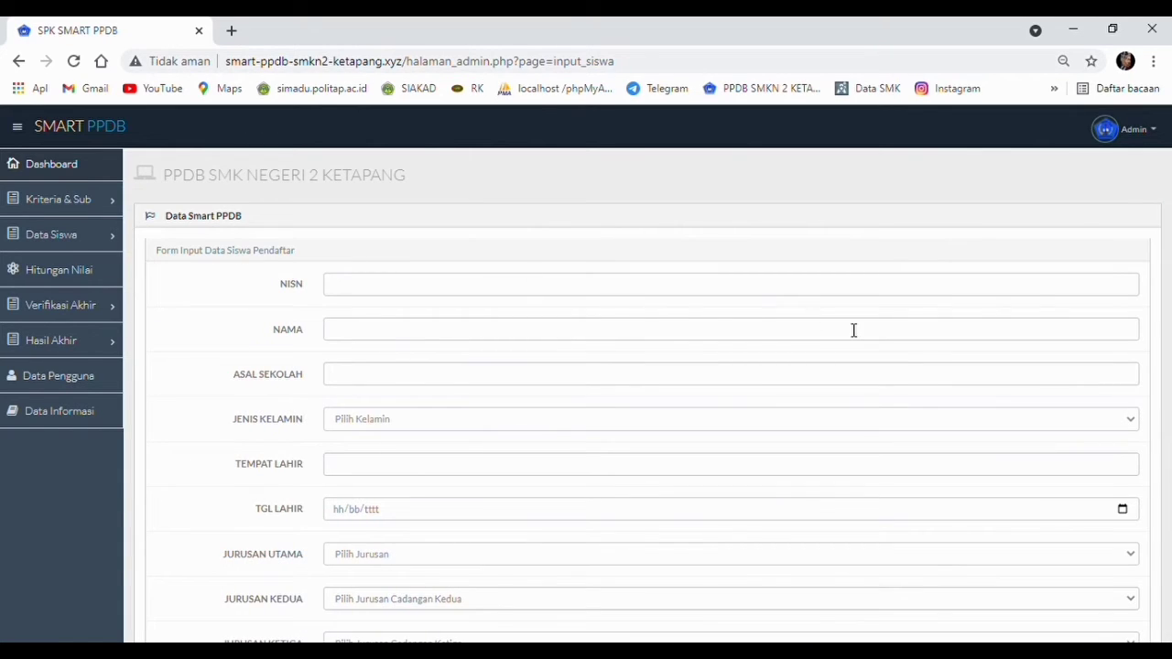
{"action": "mouse_move", "coordinate": [1169, 332]}
{"action": "left_mouse_down"}
{"action": "mouse_move", "coordinate": [1169, 408]}
{"action": "mouse_move", "coordinate": [1169, 337]}
{"action": "left_mouse_up"}
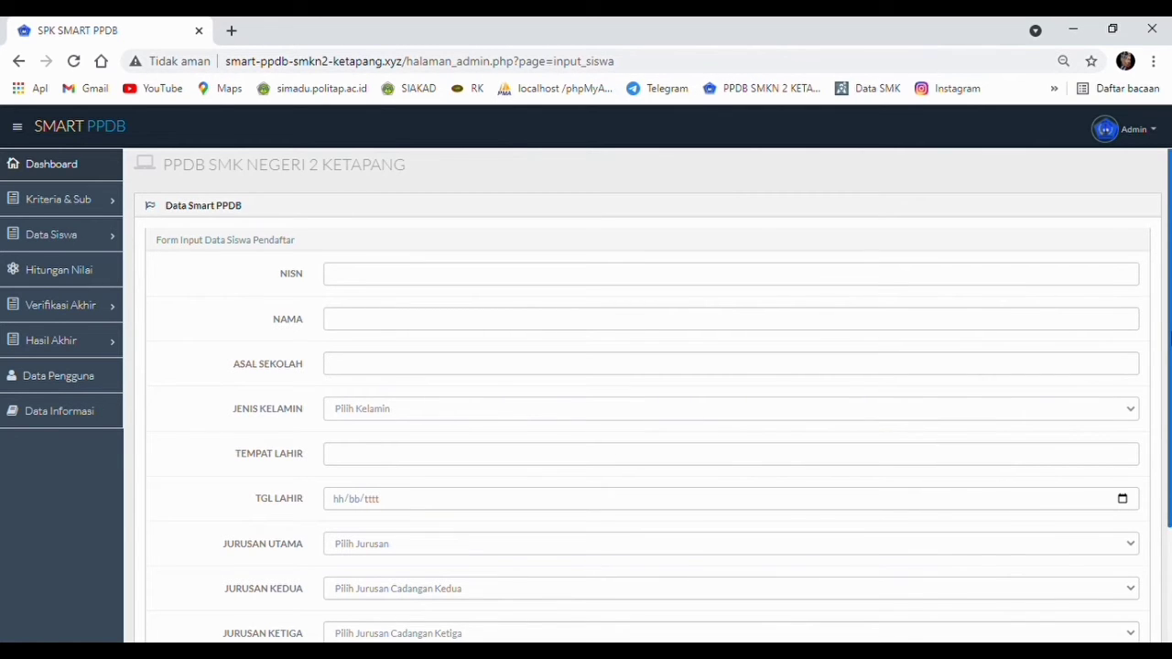
{"action": "mouse_move", "coordinate": [1169, 337]}
{"action": "left_mouse_down"}
{"action": "mouse_move", "coordinate": [1170, 387]}
{"action": "mouse_move", "coordinate": [1169, 331]}
{"action": "left_mouse_up"}
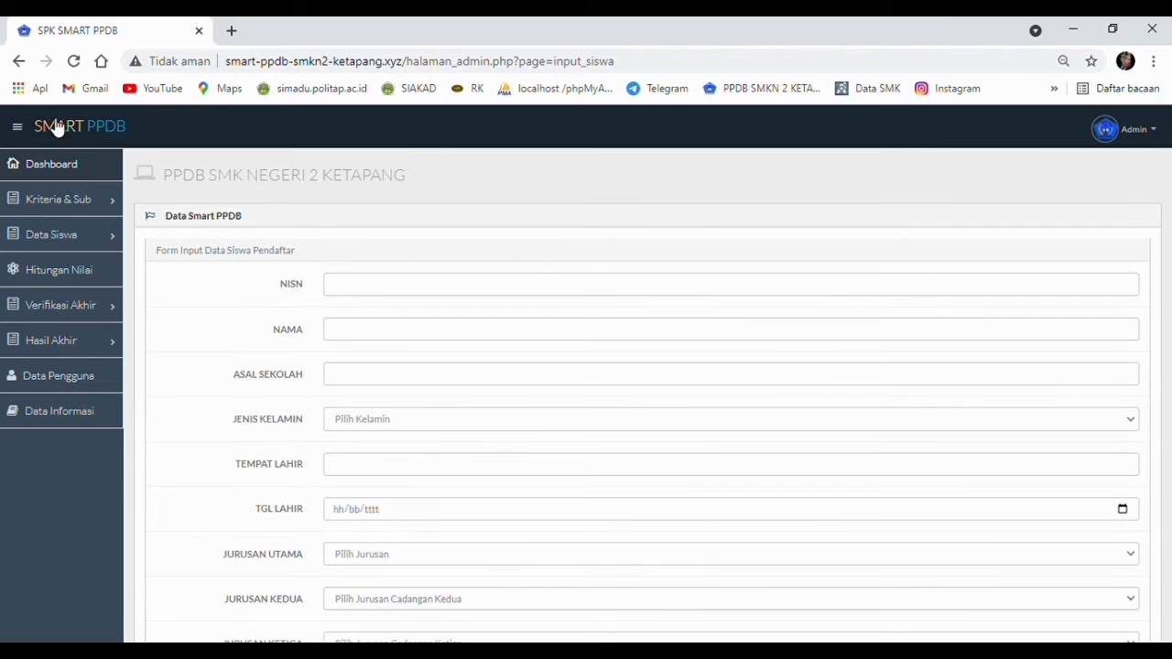
{"action": "left_click", "coordinate": [19, 62]}
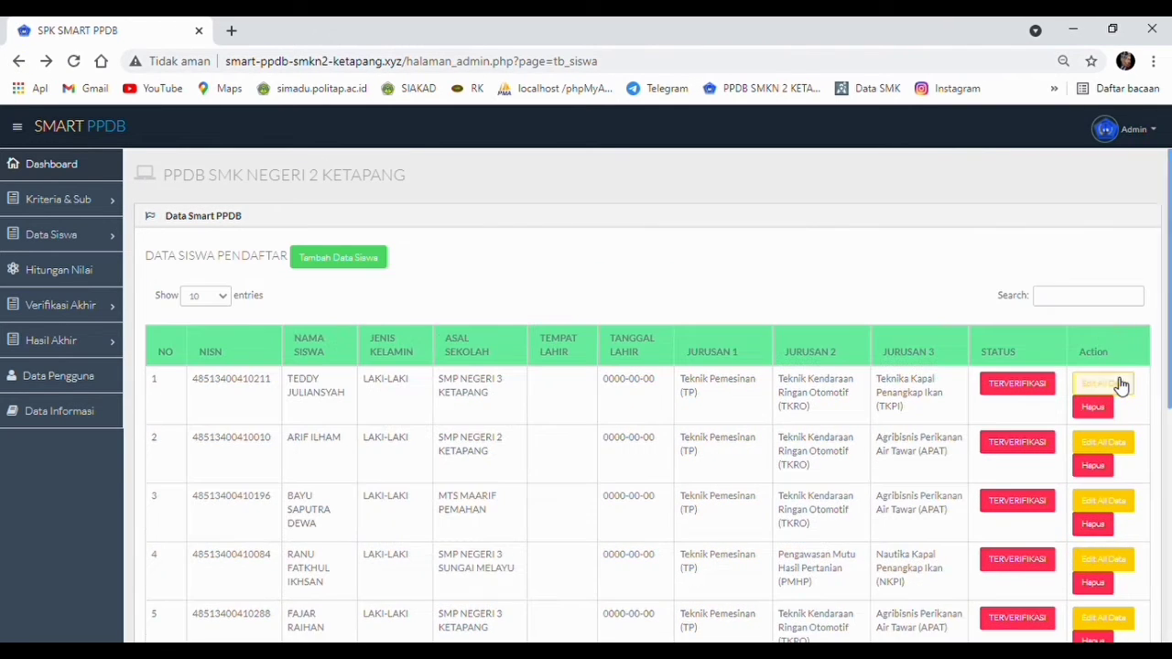
Step: Sort the registrants by status, review the first student's edit form for personal data, scores and documents, and return to the list
{"action": "left_click", "coordinate": [1030, 356]}
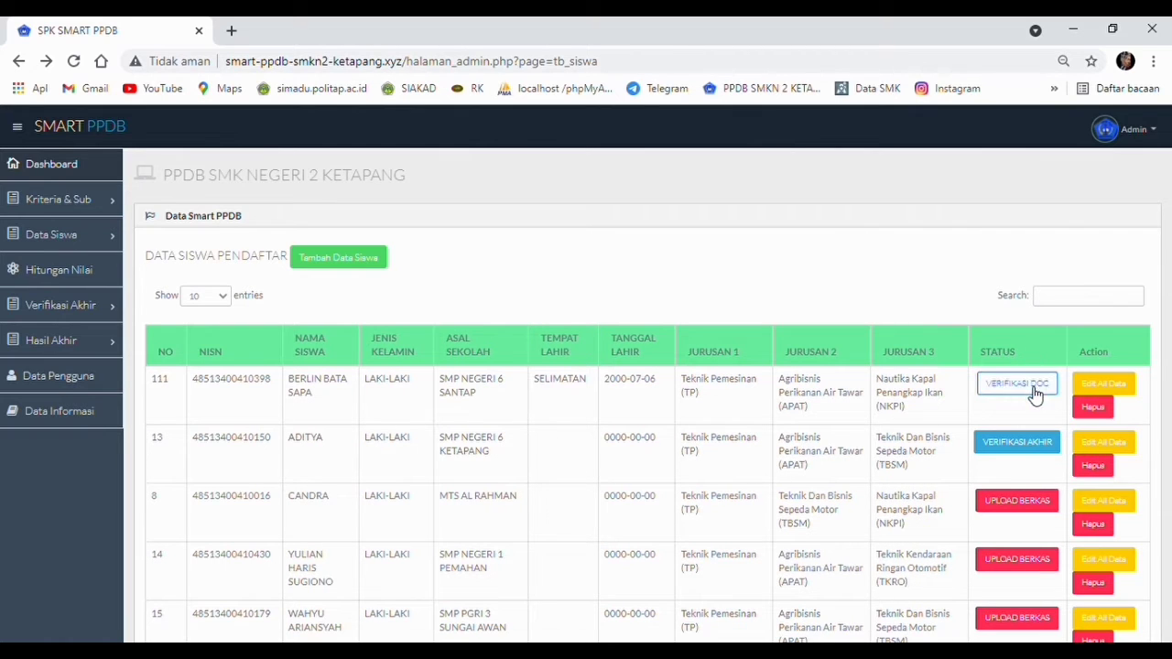
{"action": "left_click", "coordinate": [1104, 385]}
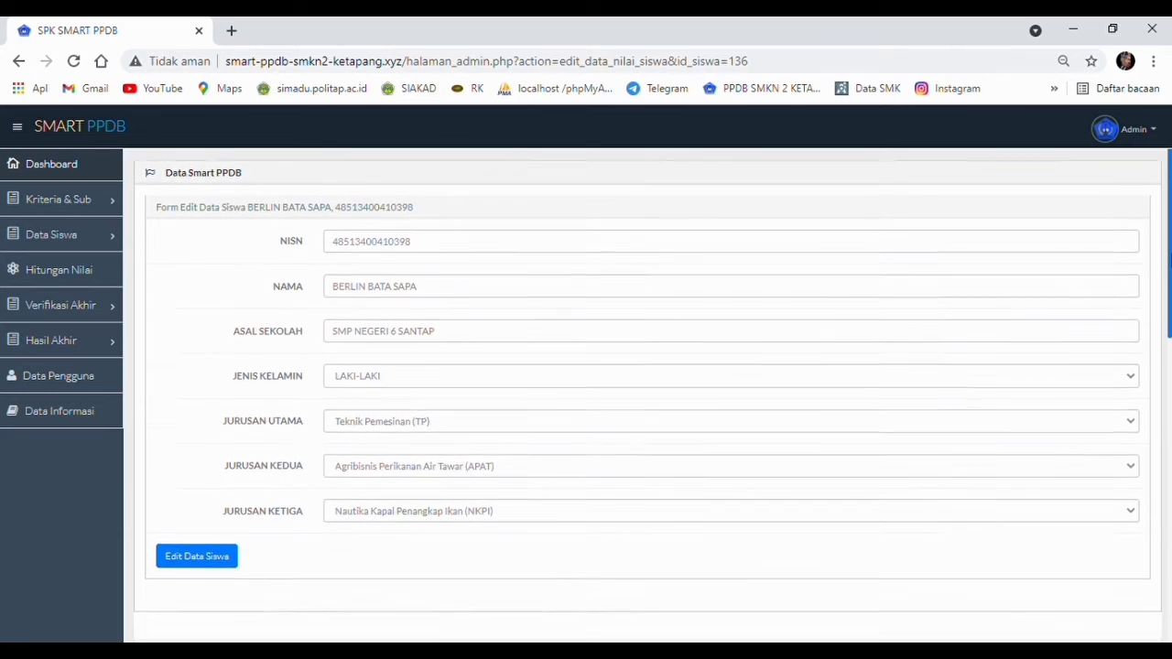
{"action": "scroll", "coordinate": [648, 396], "scroll_direction": "down", "scroll_amount": 3}
{"action": "scroll", "coordinate": [648, 396], "scroll_direction": "down", "scroll_amount": 5}
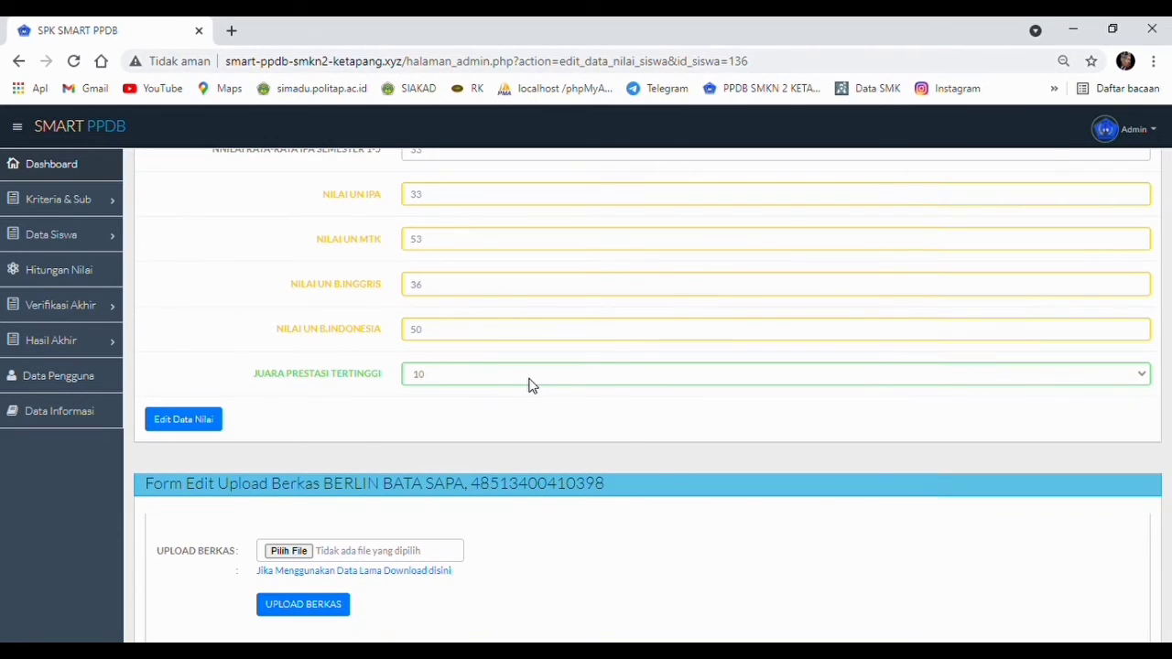
{"action": "scroll", "coordinate": [1168, 440], "scroll_direction": "down", "scroll_amount": 1}
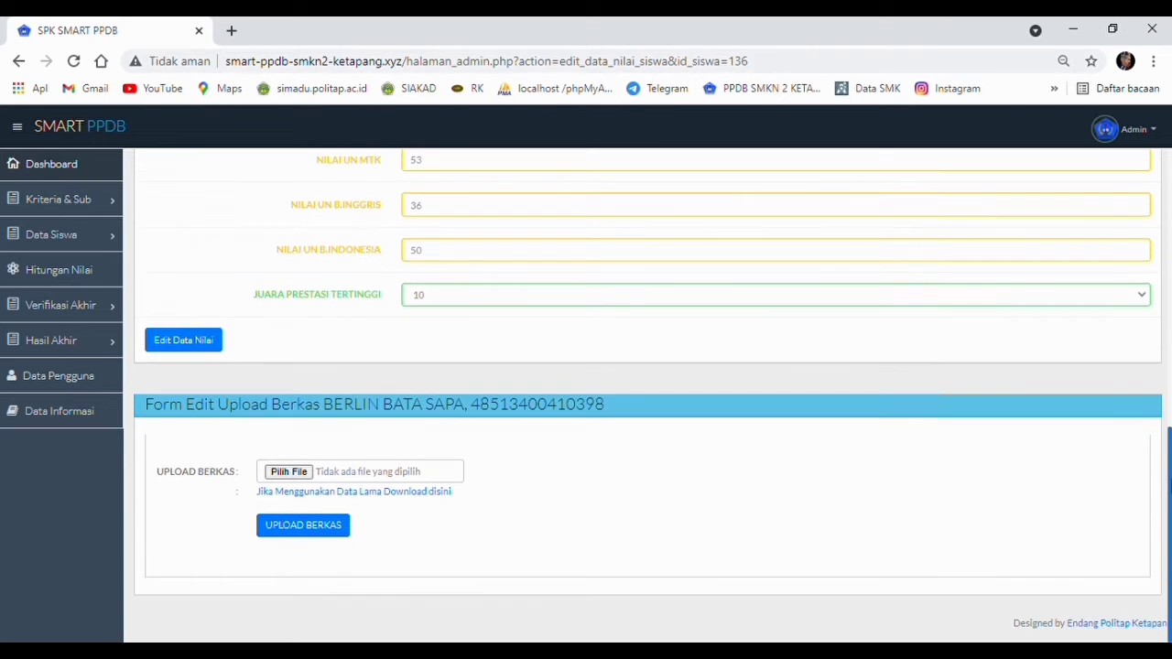
{"action": "scroll", "coordinate": [648, 394], "scroll_direction": "up", "scroll_amount": 12}
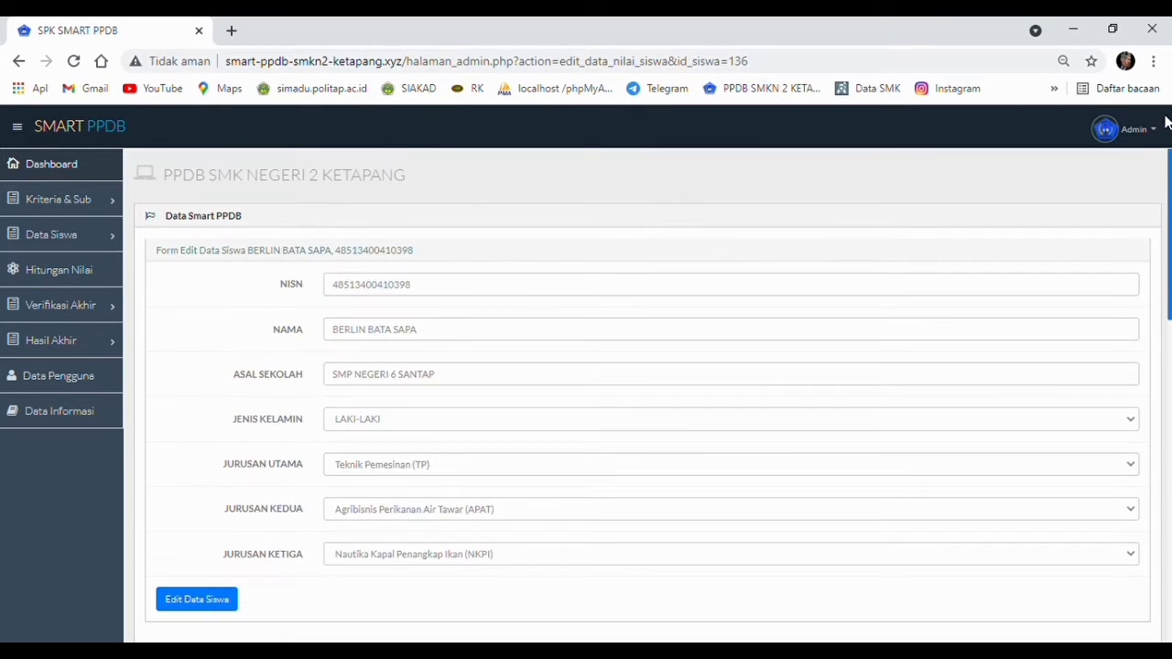
{"action": "left_click", "coordinate": [18, 61]}
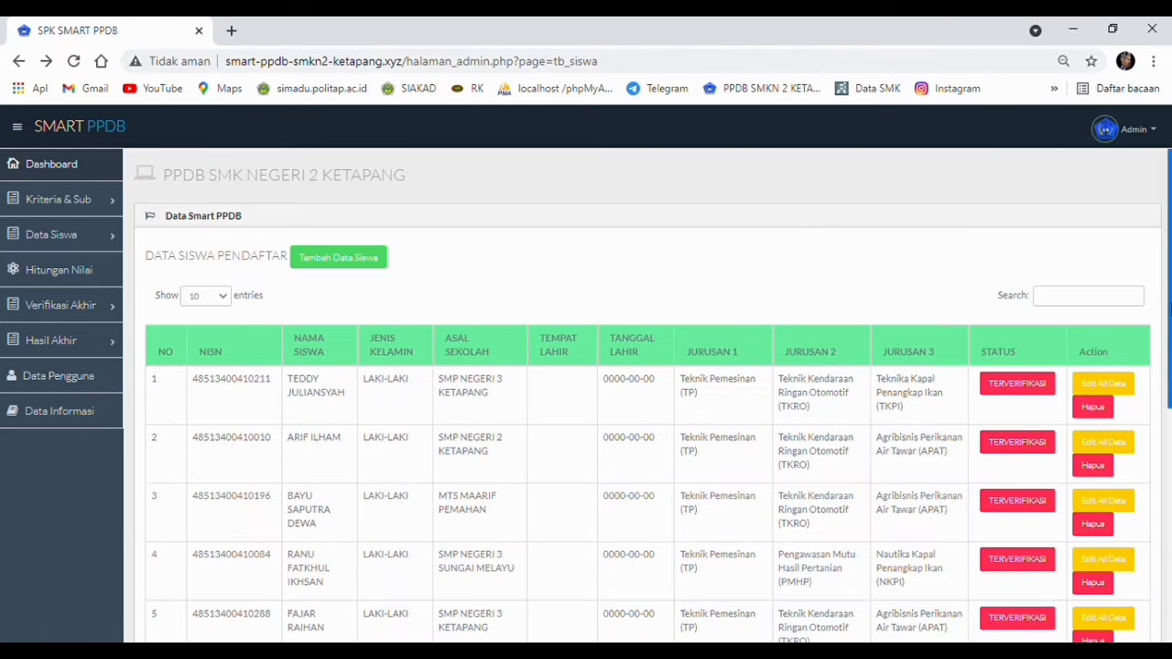
Step: Start deleting the first registrant in the list and cancel the deletion
{"action": "left_click", "coordinate": [1094, 407]}
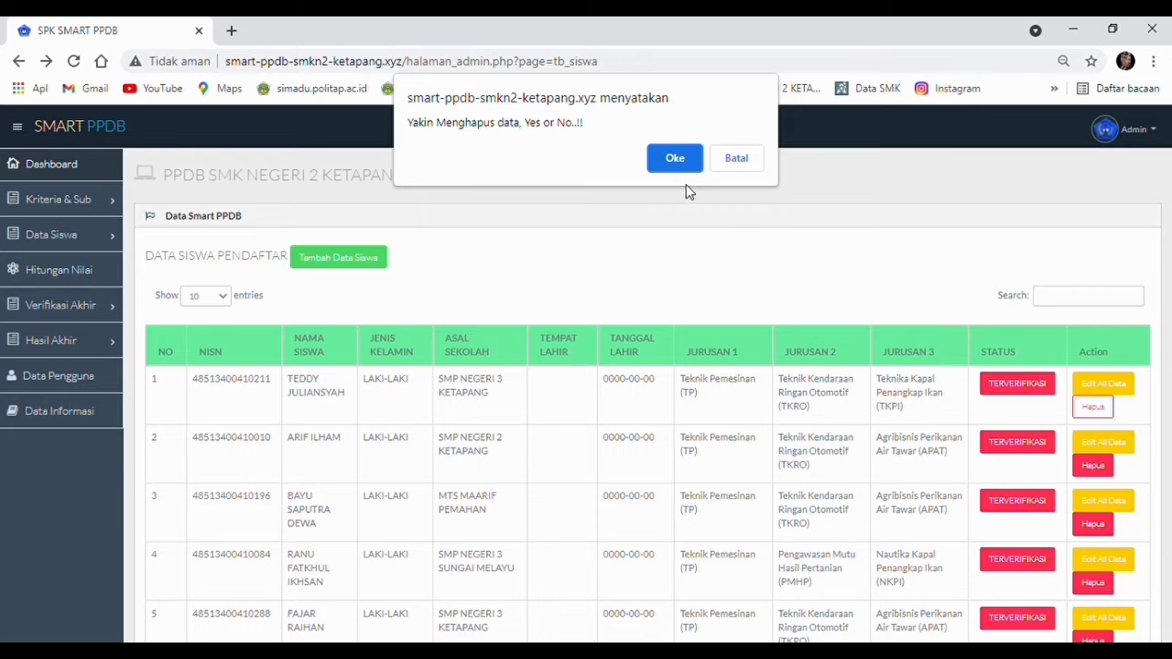
{"action": "left_click", "coordinate": [735, 157]}
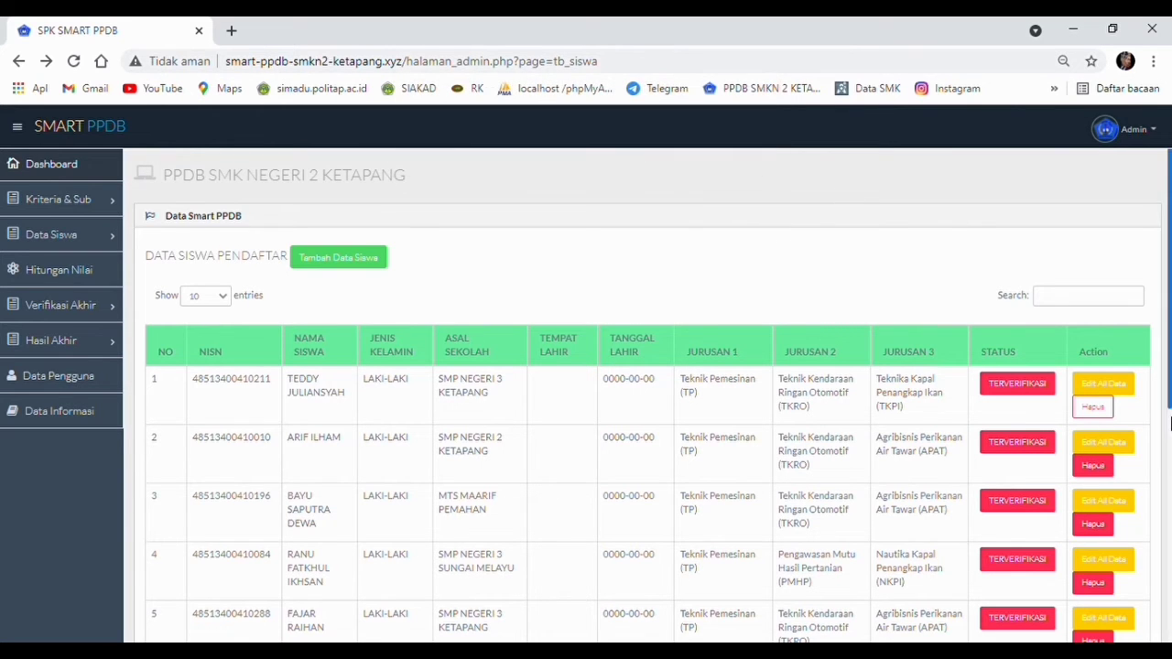
Step: Reload the registrant list sorted by status and open document verification for registrant no. 112
{"action": "scroll", "coordinate": [1171, 413], "scroll_direction": "down", "scroll_amount": 5}
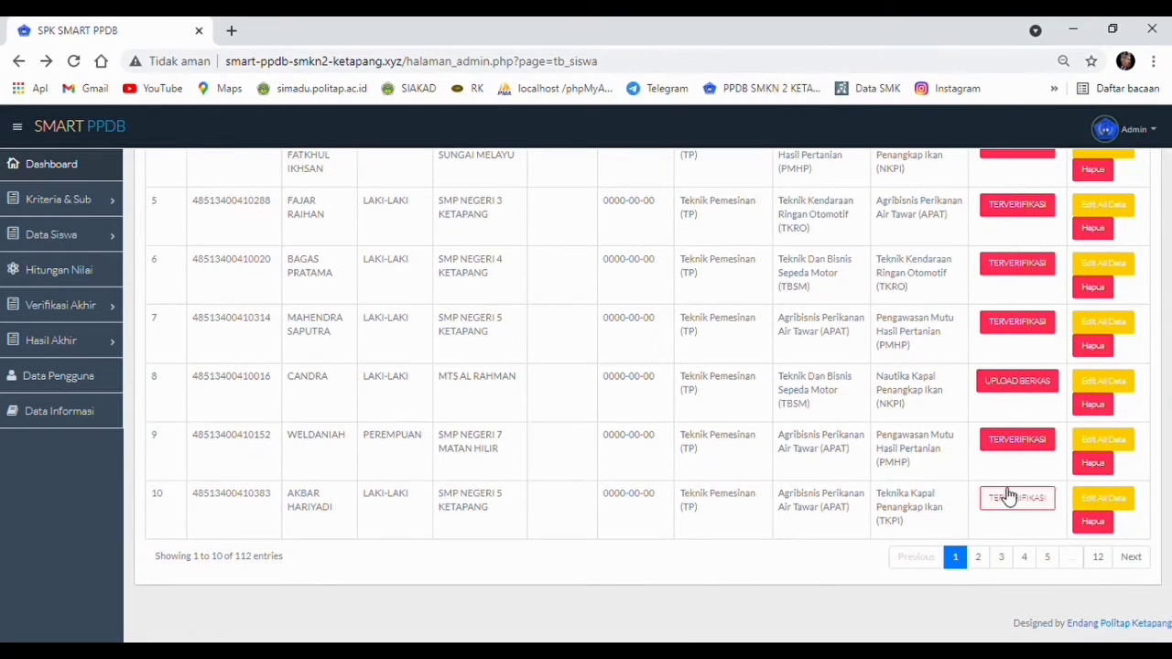
{"action": "key", "text": "F5"}
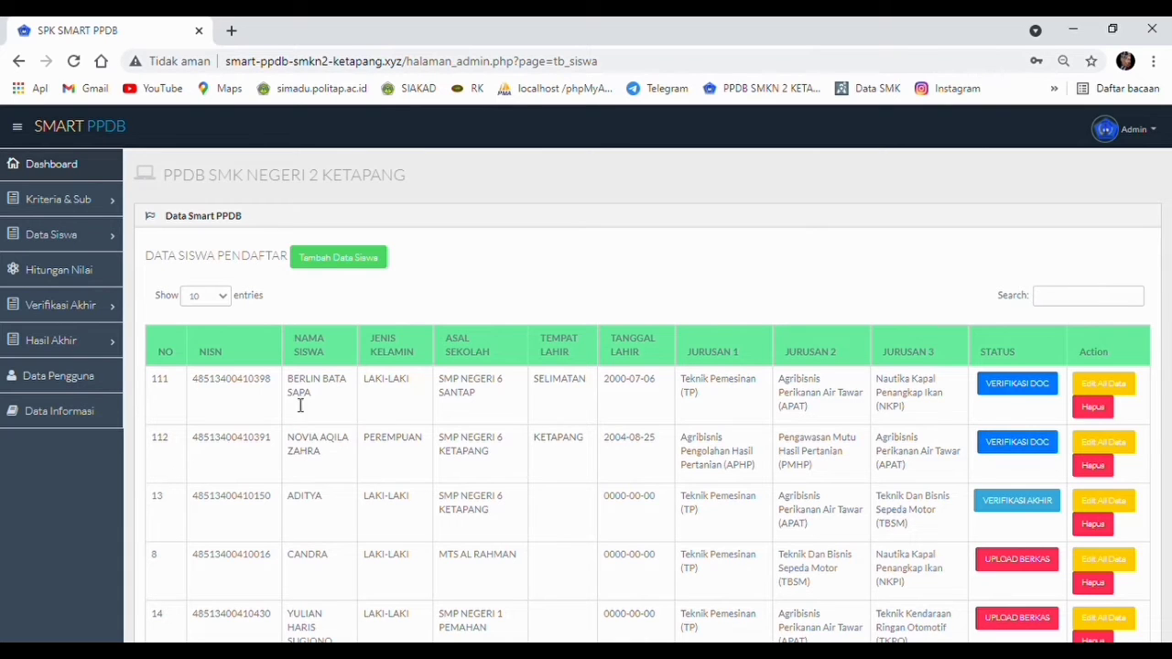
{"action": "left_click", "coordinate": [1046, 445]}
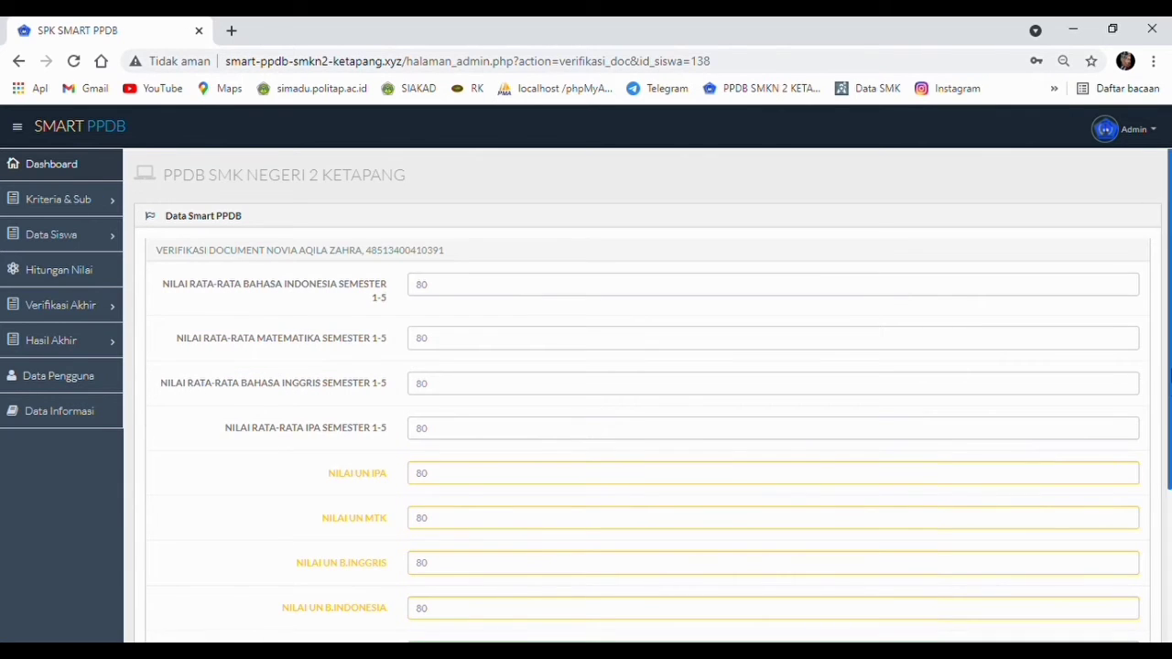
Step: Review the student's report, exam and achievement entries, then verify the documents and confirm saving the verification
{"action": "scroll", "coordinate": [1134, 422], "scroll_direction": "down", "scroll_amount": 1}
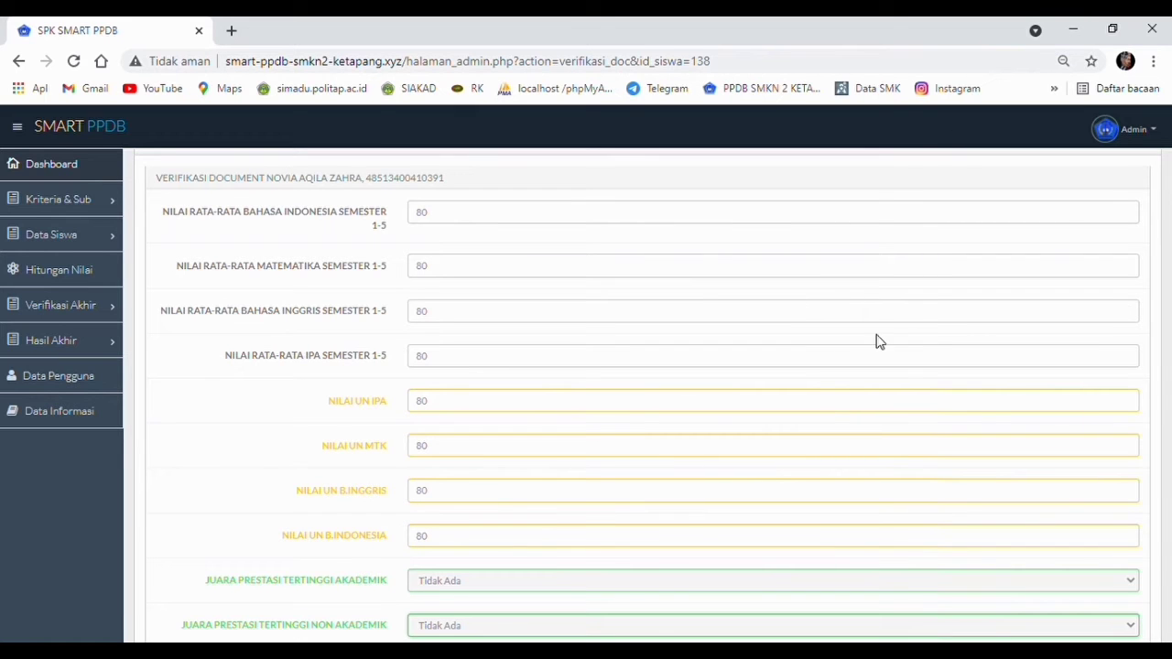
{"action": "scroll", "coordinate": [1169, 385], "scroll_direction": "down", "scroll_amount": 1}
{"action": "scroll", "coordinate": [1169, 385], "scroll_direction": "down", "scroll_amount": 1}
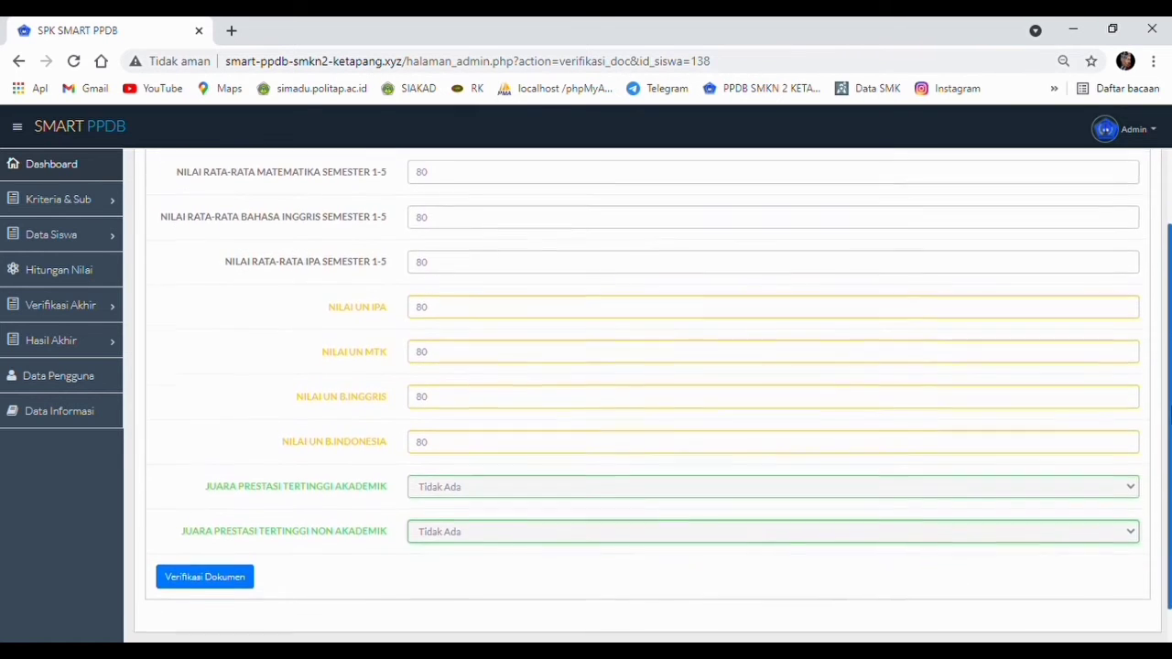
{"action": "left_click", "coordinate": [233, 566]}
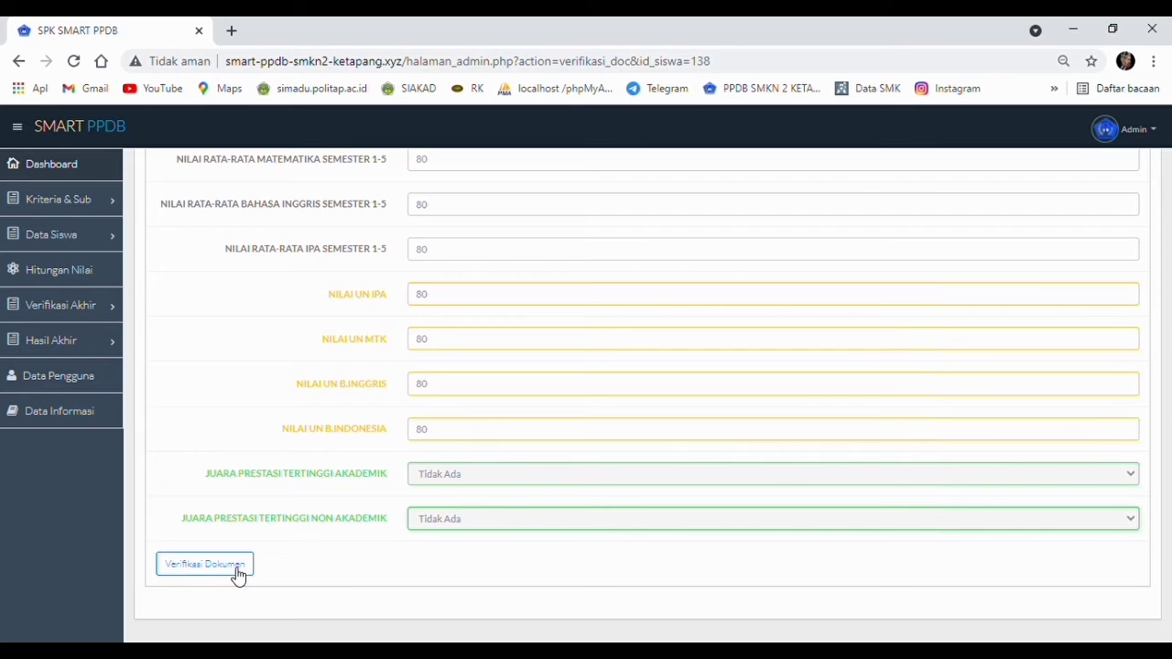
{"action": "left_click", "coordinate": [238, 571]}
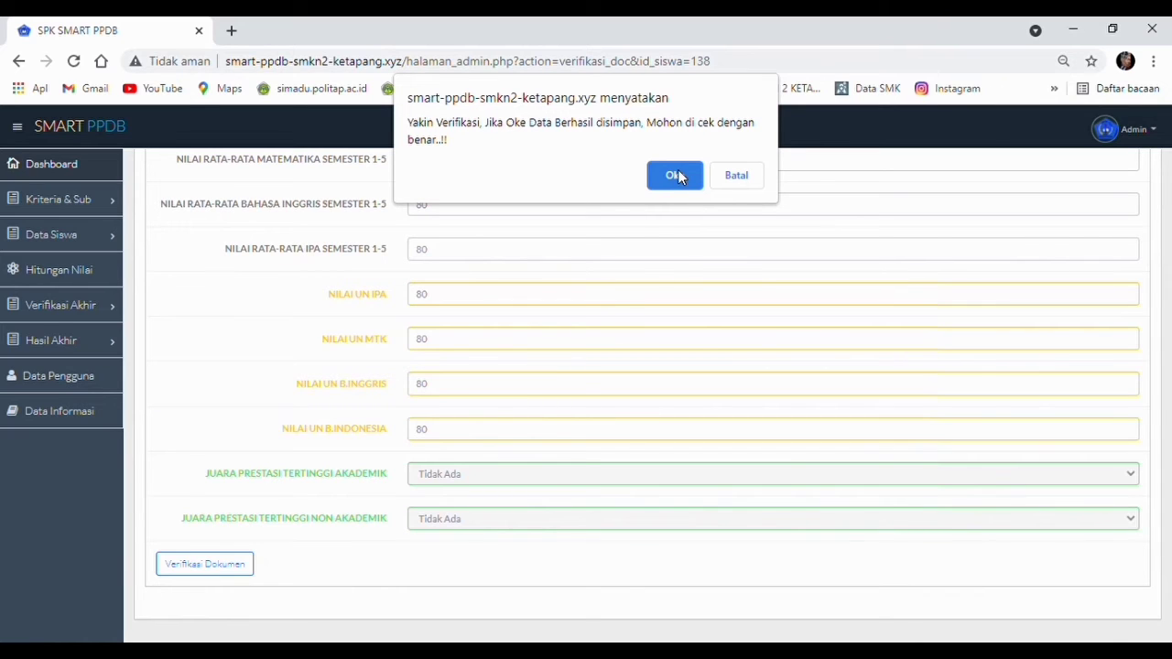
{"action": "left_click", "coordinate": [676, 175]}
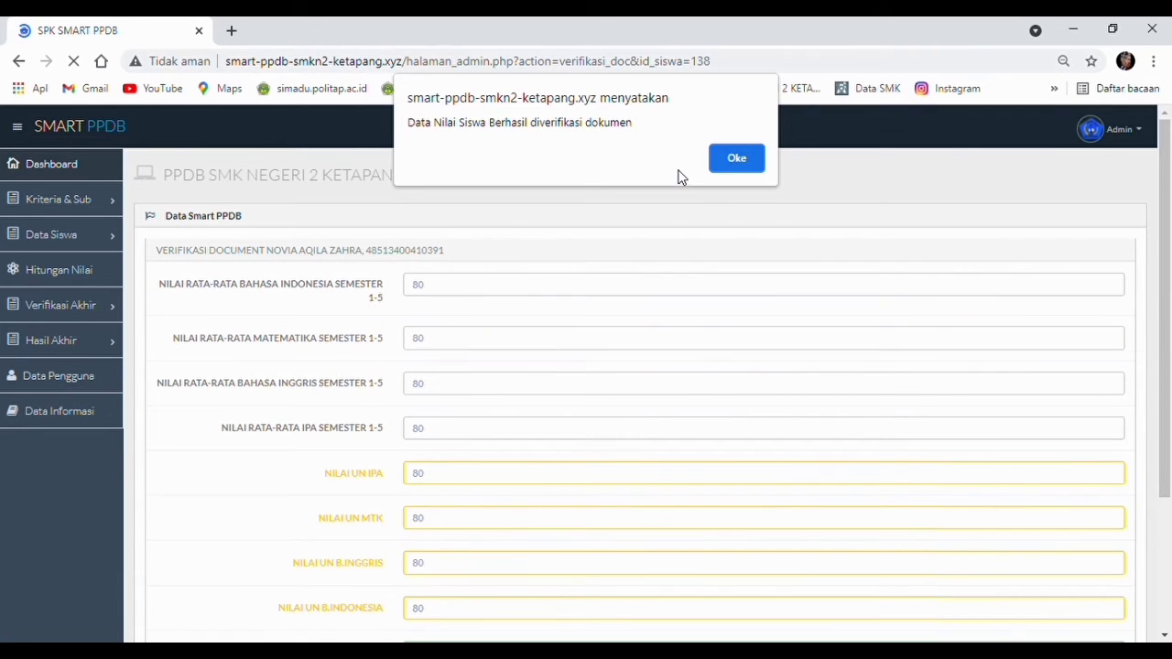
Step: Close the document verification notice and search the registrant list by the start of the verified student's name to check the status
{"action": "left_click", "coordinate": [752, 161]}
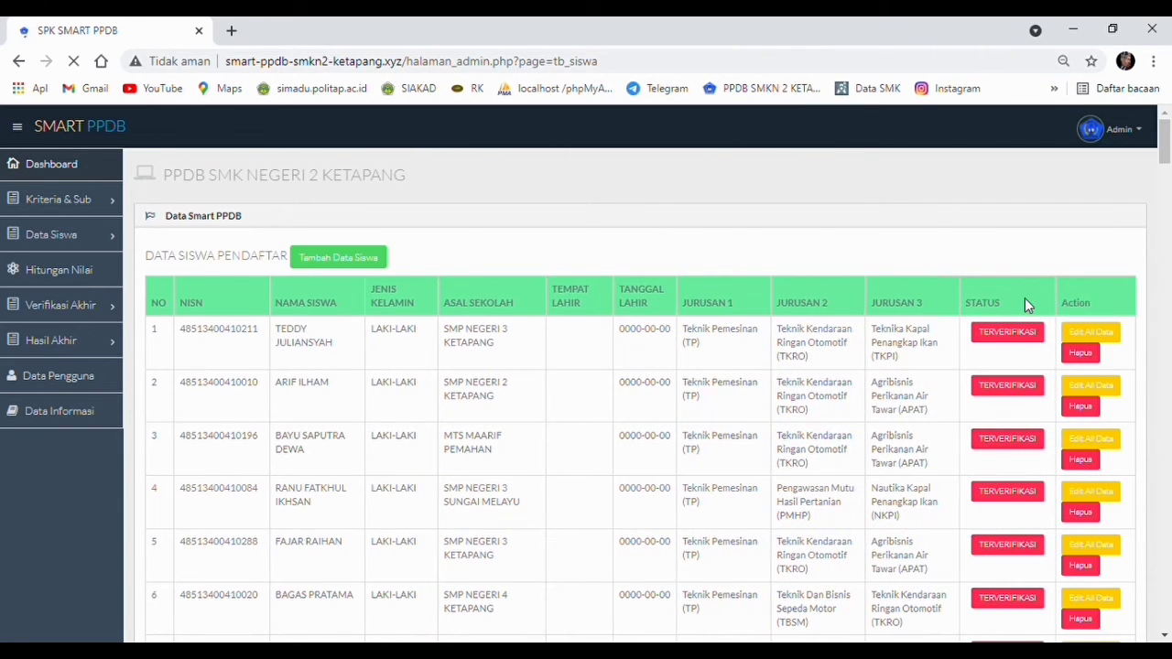
{"action": "left_click", "coordinate": [1069, 312]}
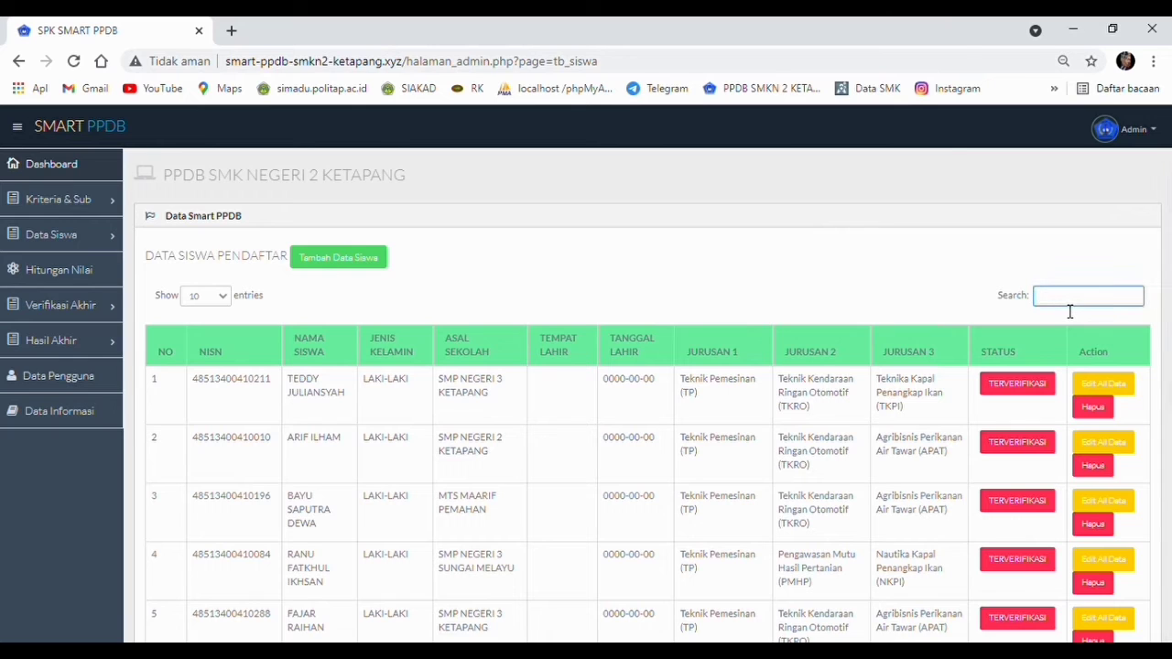
{"action": "type", "text": "NOV"}
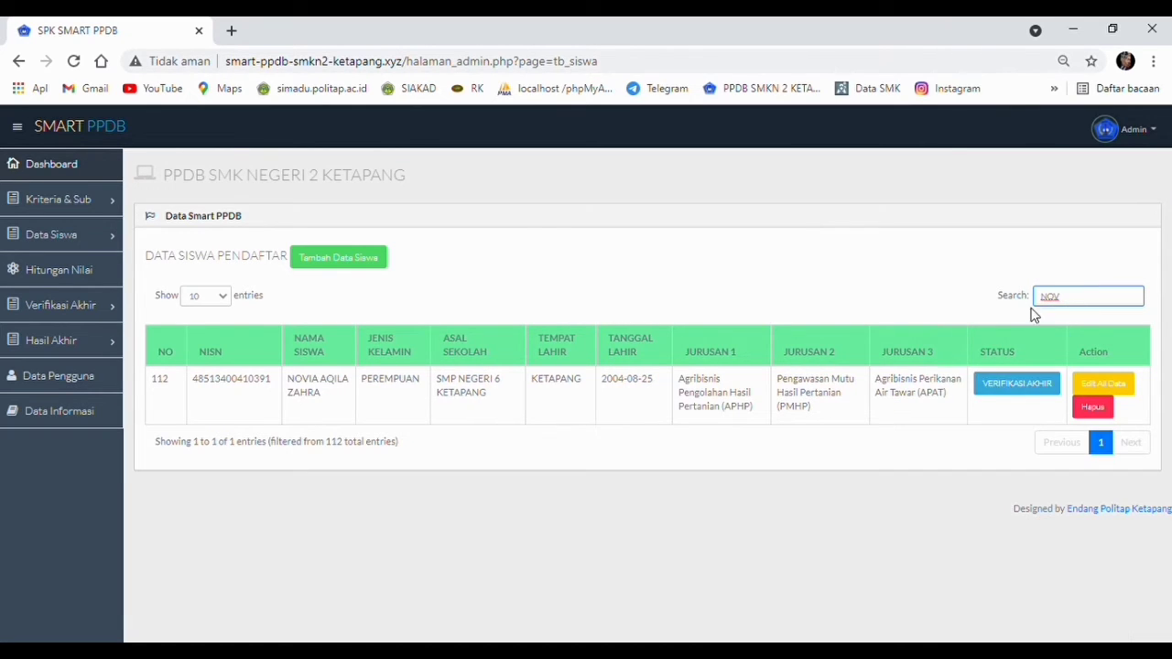
{"action": "left_click", "coordinate": [1019, 394]}
Step: Examine the score calculation page, from the alternative and sub-alternative scores to the highest and lowest values, utility values and final selection scores
{"action": "left_click", "coordinate": [90, 277]}
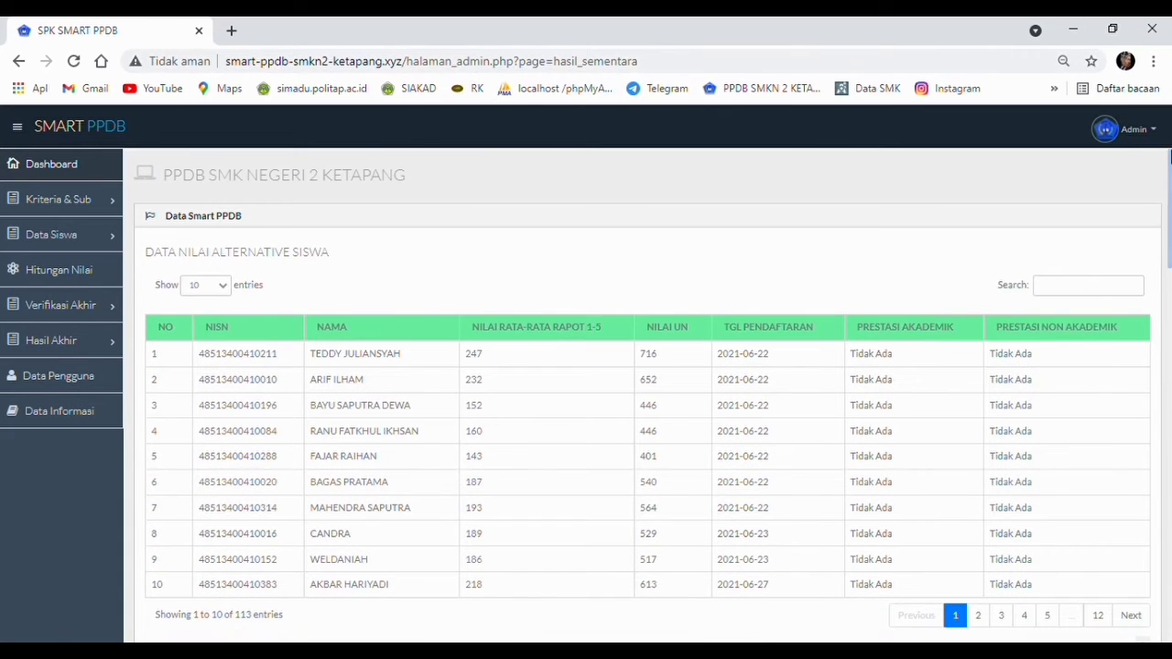
{"action": "key", "text": "ctrl+a"}
{"action": "left_click", "coordinate": [1068, 247]}
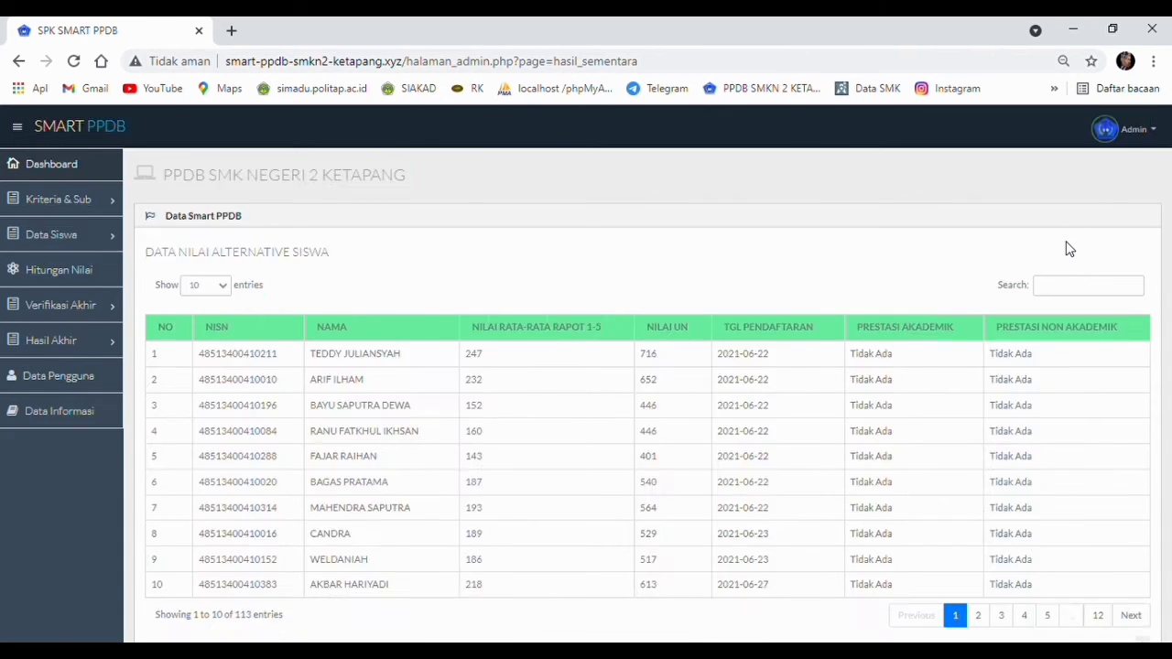
{"action": "scroll", "coordinate": [650, 394], "scroll_direction": "down", "scroll_amount": 1}
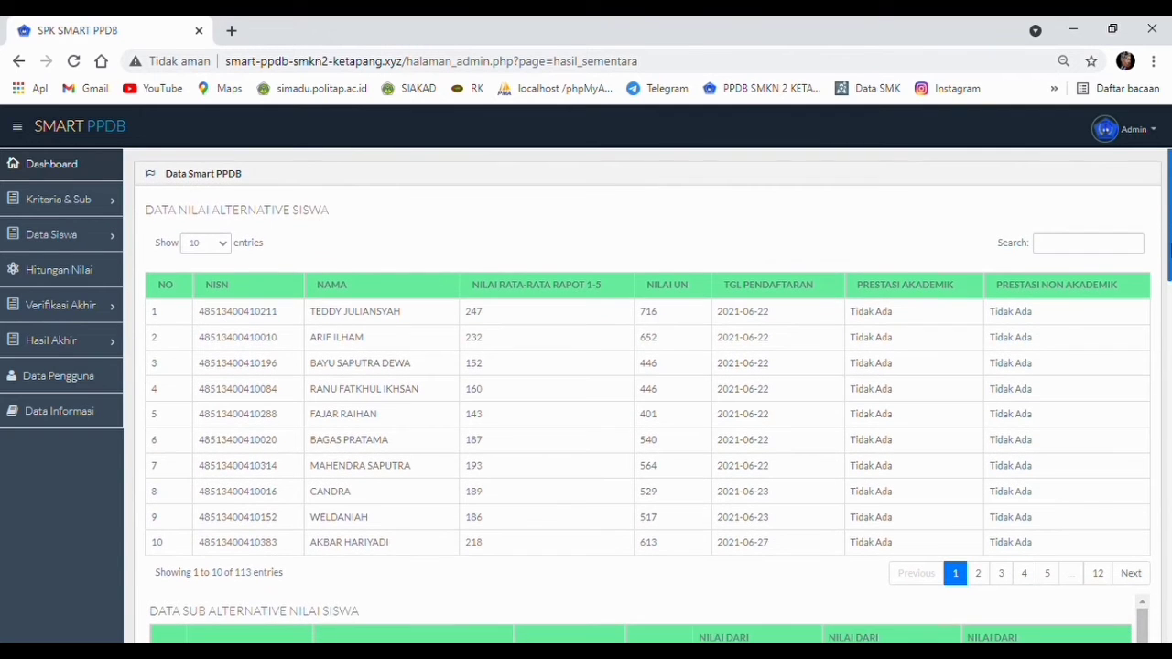
{"action": "scroll", "coordinate": [650, 394], "scroll_direction": "down", "scroll_amount": 3}
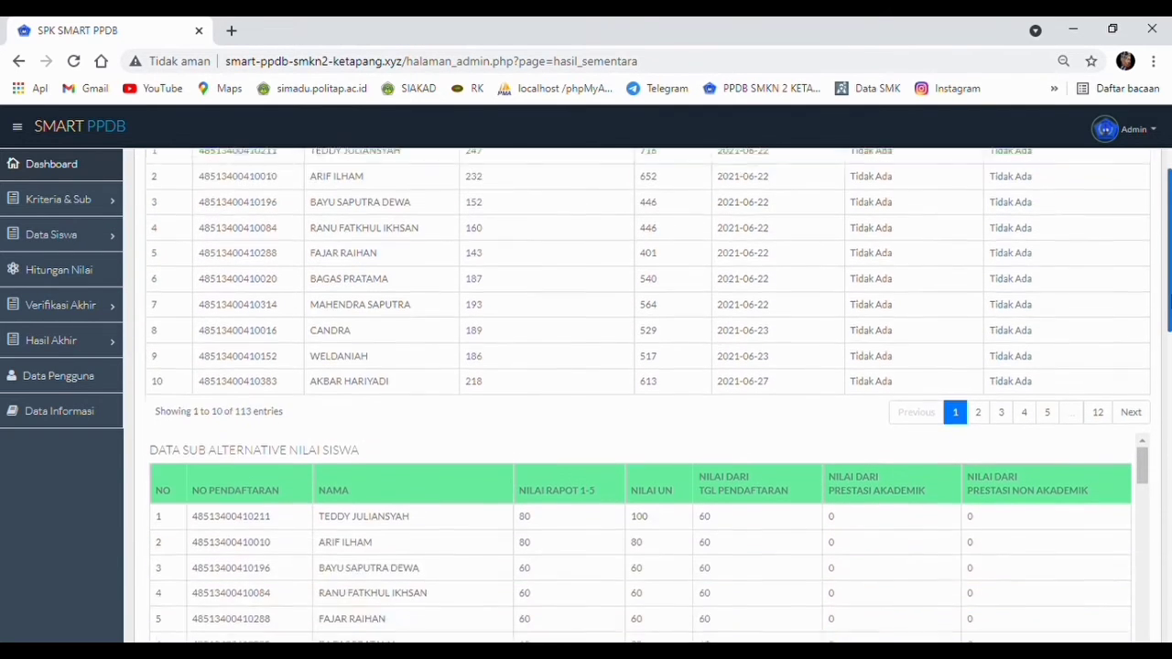
{"action": "scroll", "coordinate": [651, 394], "scroll_direction": "down", "scroll_amount": 3}
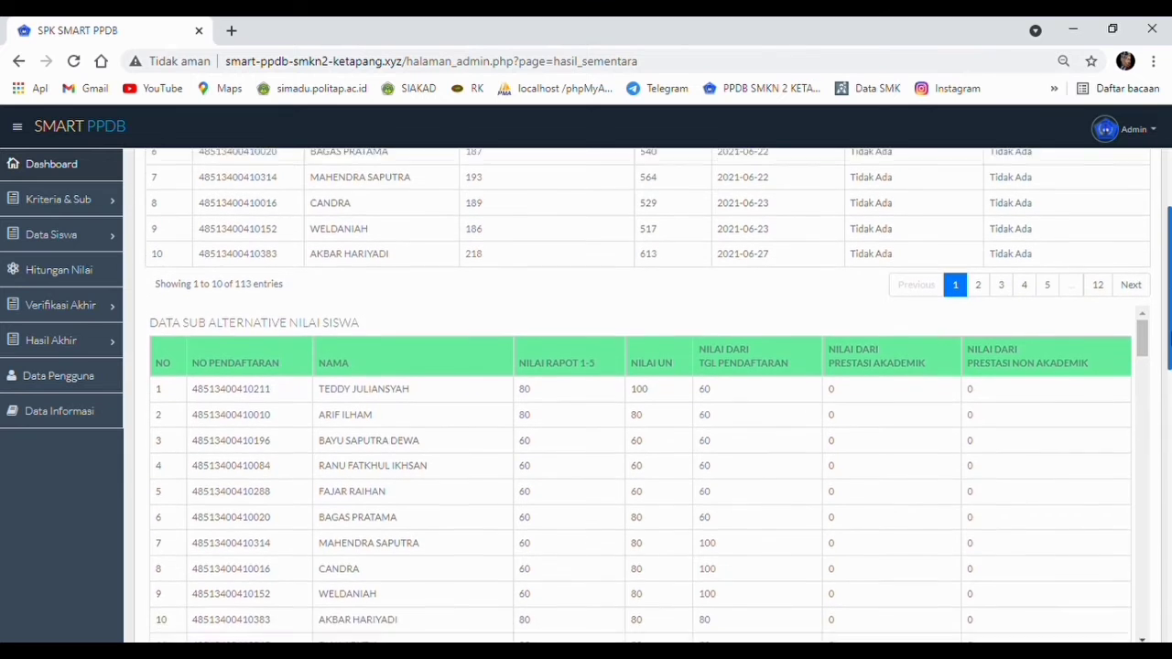
{"action": "left_click_drag", "start_coordinate": [1170, 346], "coordinate": [1169, 415]}
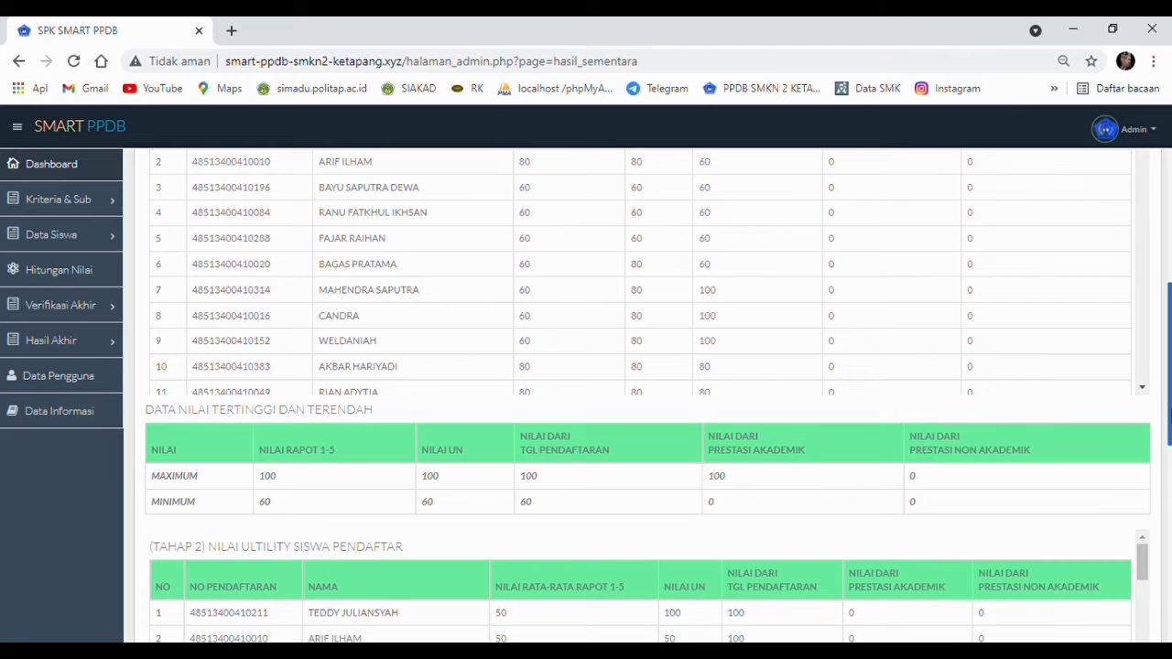
{"action": "left_click_drag", "start_coordinate": [1169, 415], "coordinate": [1169, 586]}
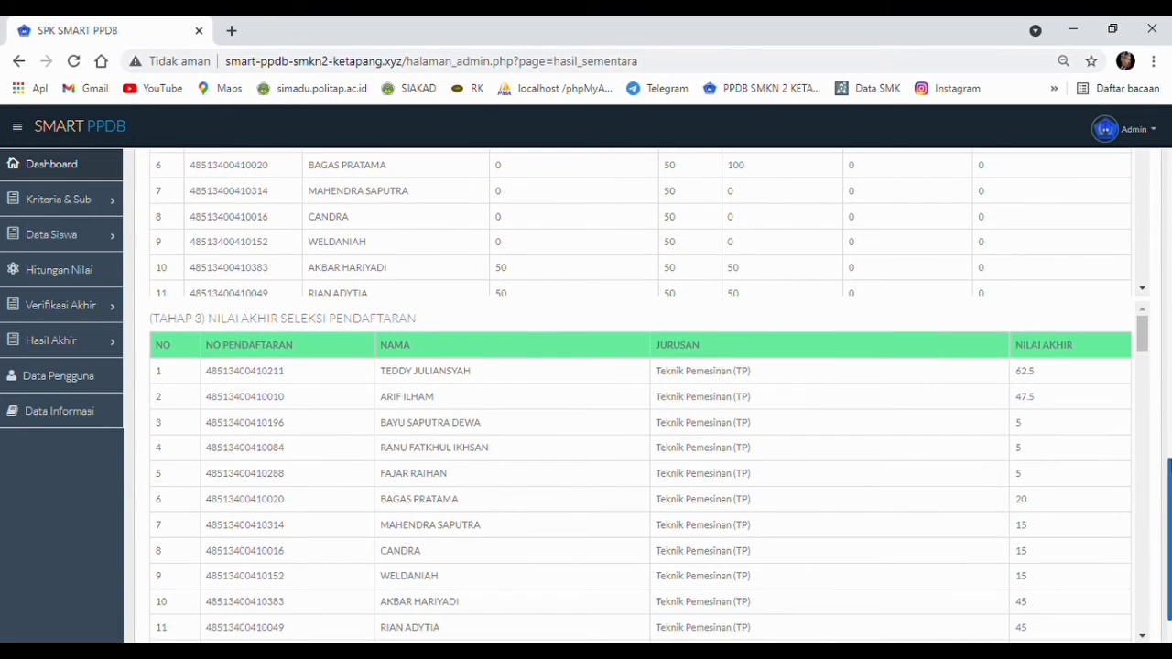
{"action": "left_click_drag", "start_coordinate": [1169, 586], "coordinate": [1169, 237]}
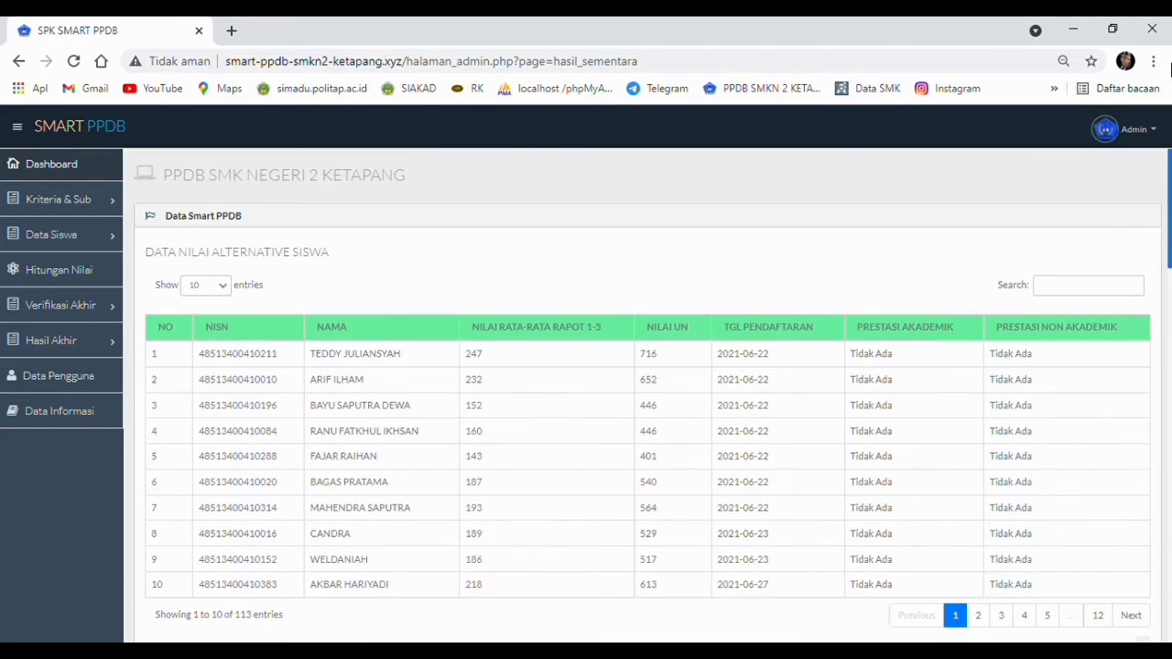
Step: Open registrant no. 113 from the final verification list, verify the student's graduation and confirm saving it
{"action": "left_click", "coordinate": [110, 312]}
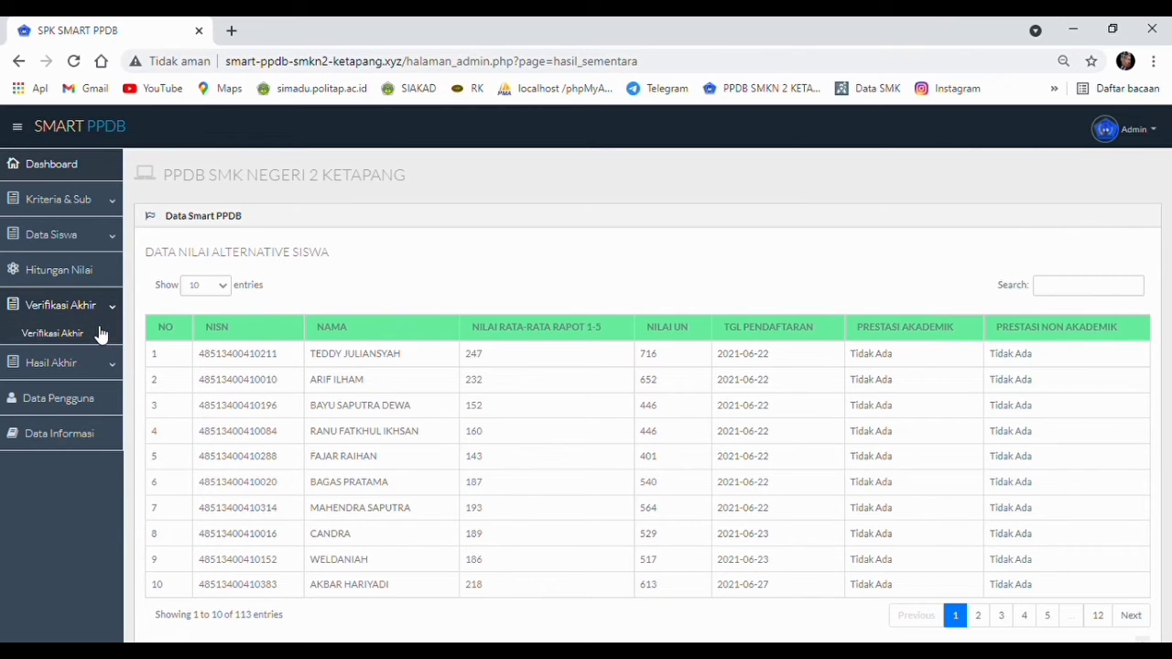
{"action": "left_click", "coordinate": [99, 332]}
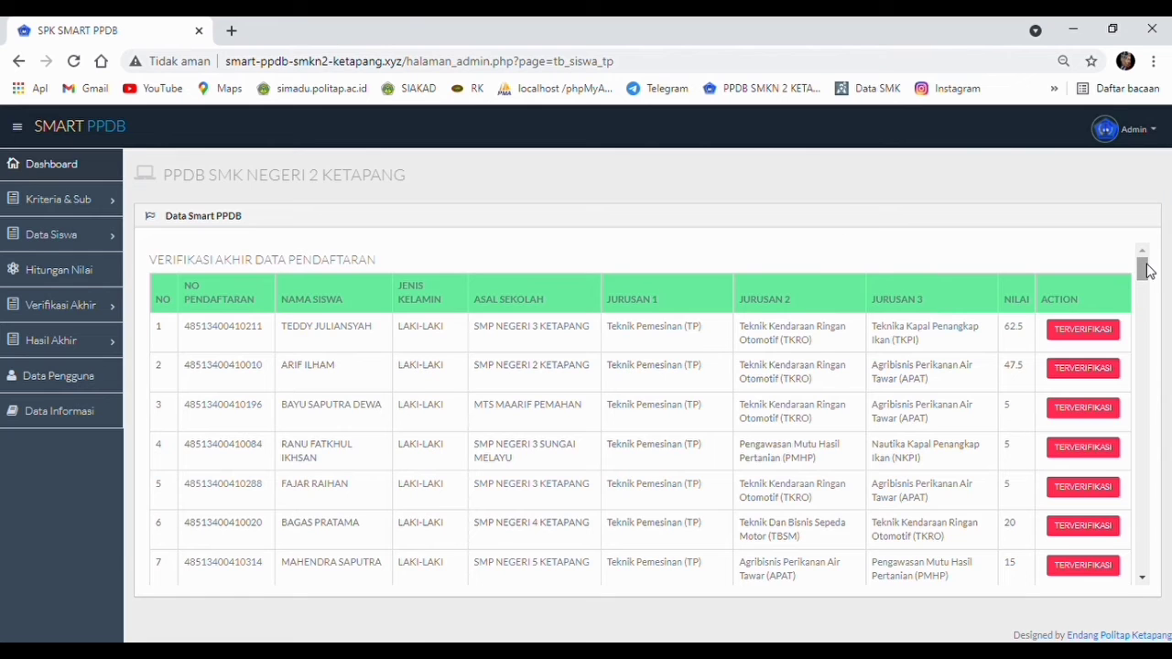
{"action": "left_click_drag", "start_coordinate": [1149, 270], "coordinate": [1151, 583]}
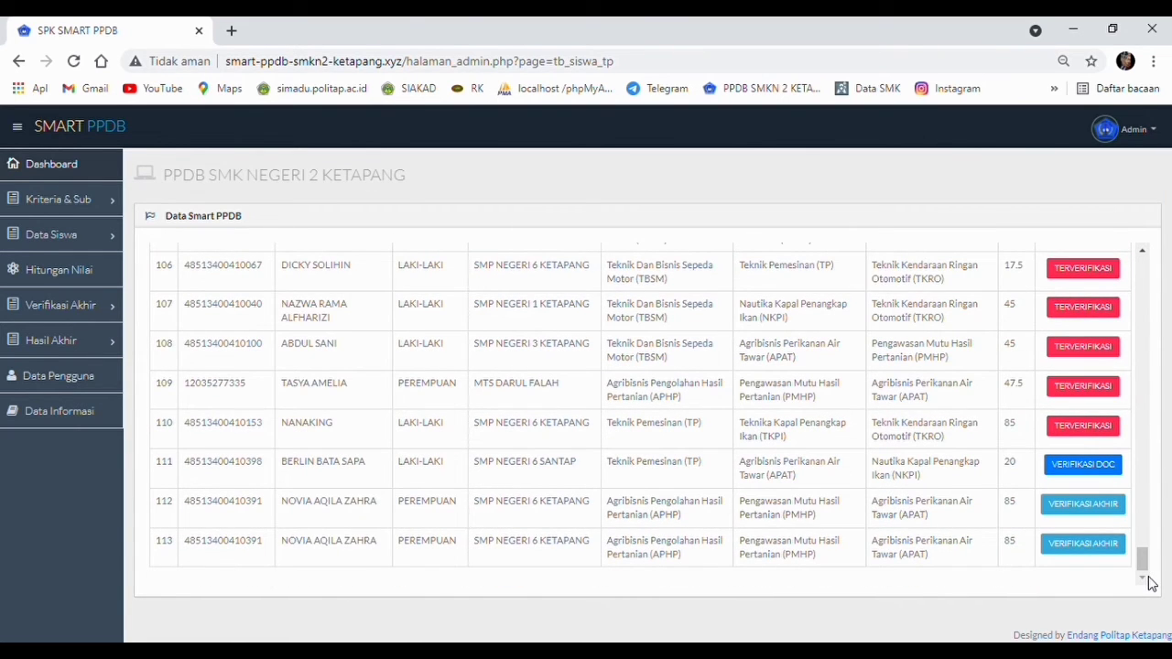
{"action": "left_click", "coordinate": [1091, 556]}
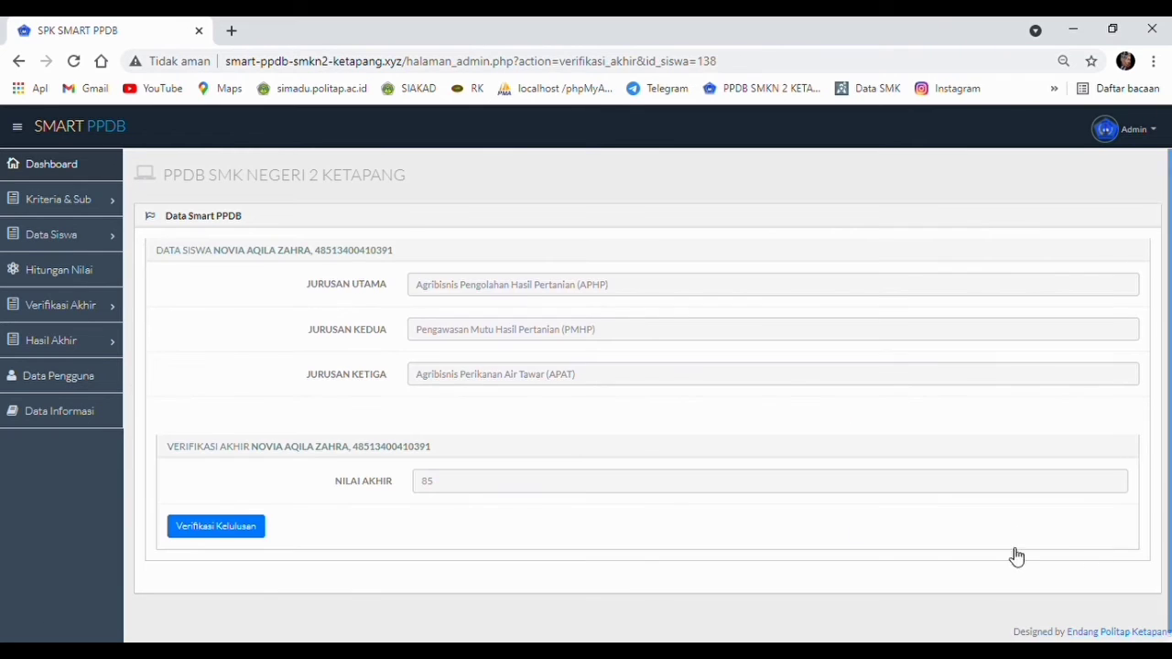
{"action": "left_click", "coordinate": [255, 533]}
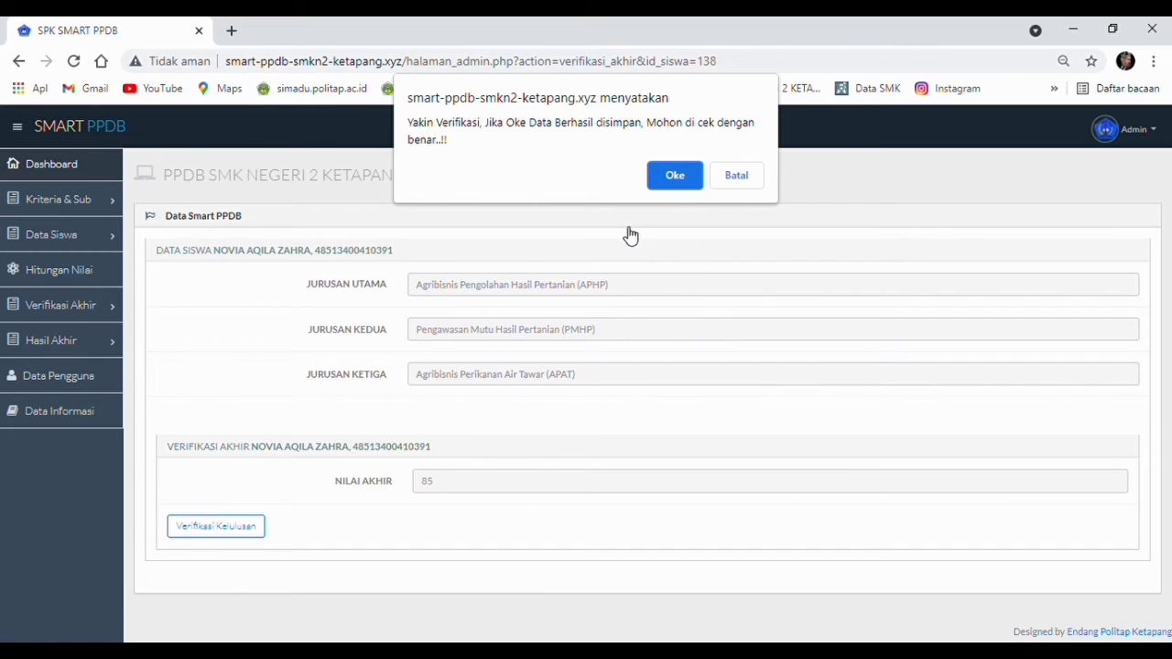
{"action": "left_click", "coordinate": [687, 177]}
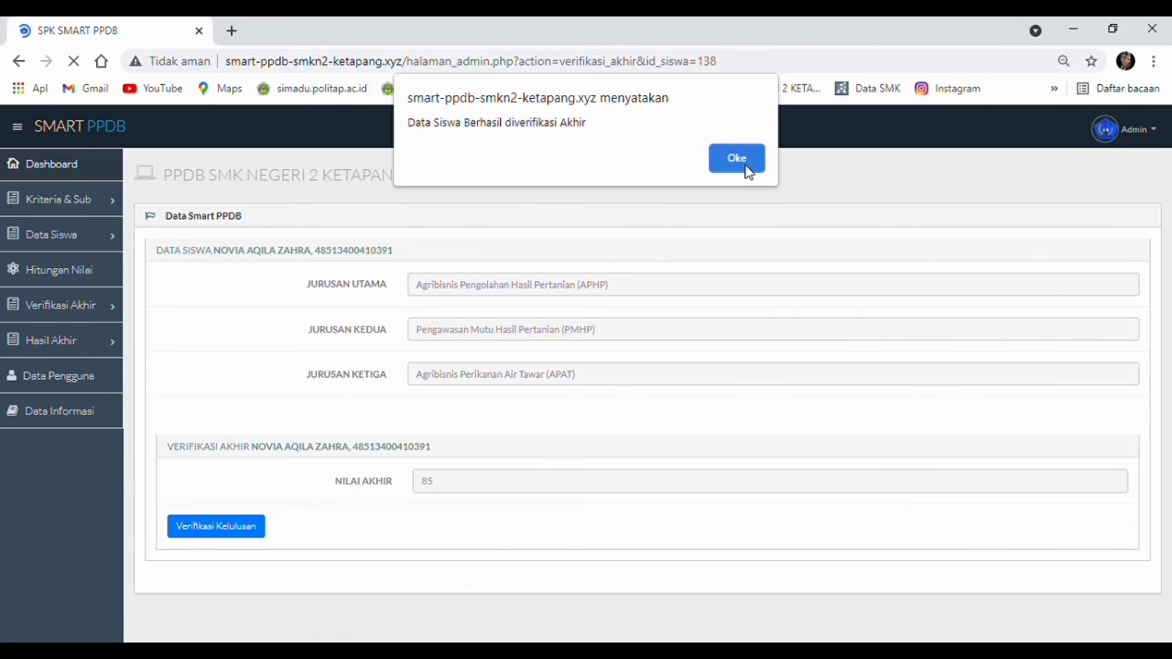
{"action": "left_click", "coordinate": [738, 159]}
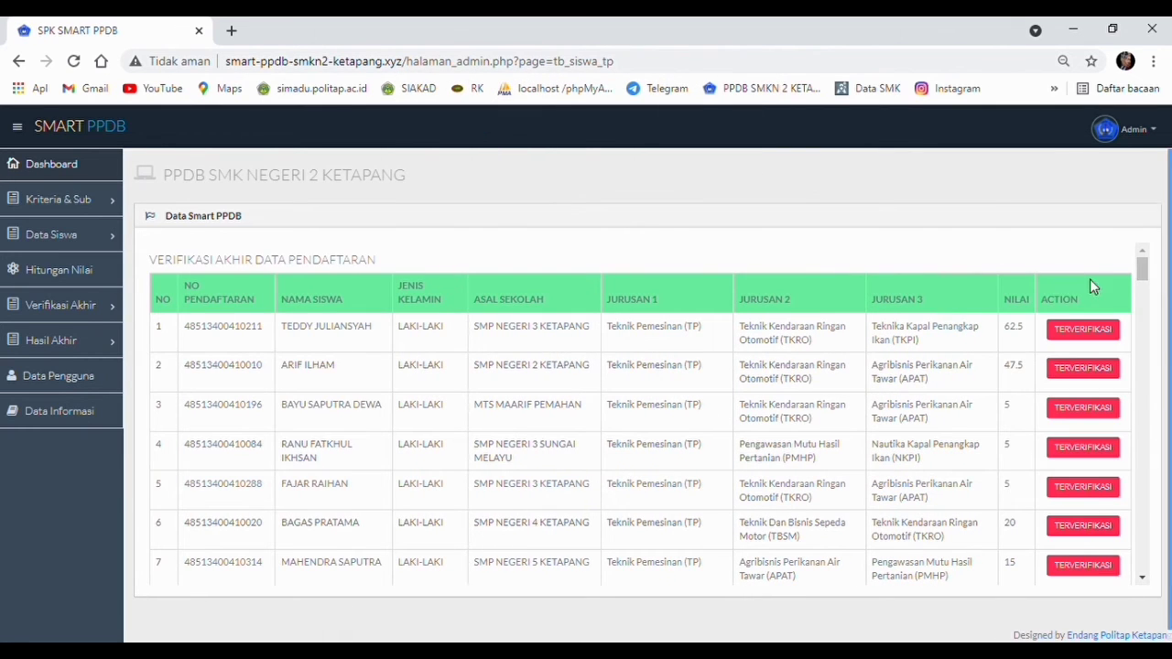
Step: Check the verification status of the last registrants, nos. 112 and 113, in the final verification list
{"action": "left_click_drag", "start_coordinate": [1144, 279], "coordinate": [1113, 597]}
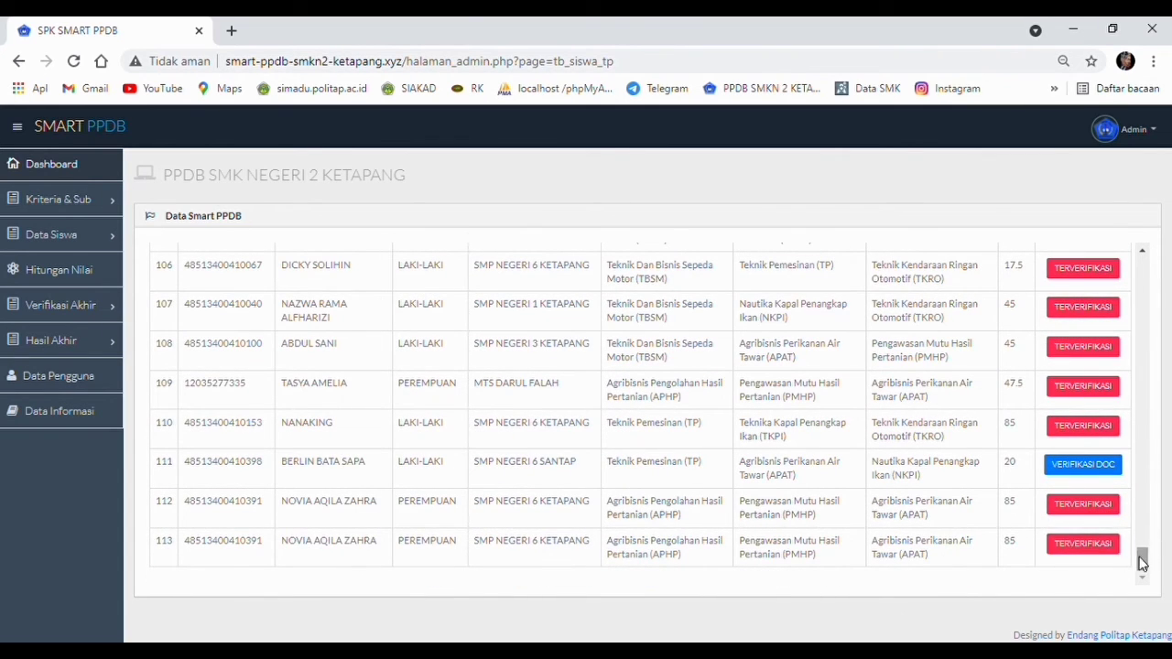
{"action": "left_click_drag", "start_coordinate": [1141, 555], "coordinate": [1143, 264]}
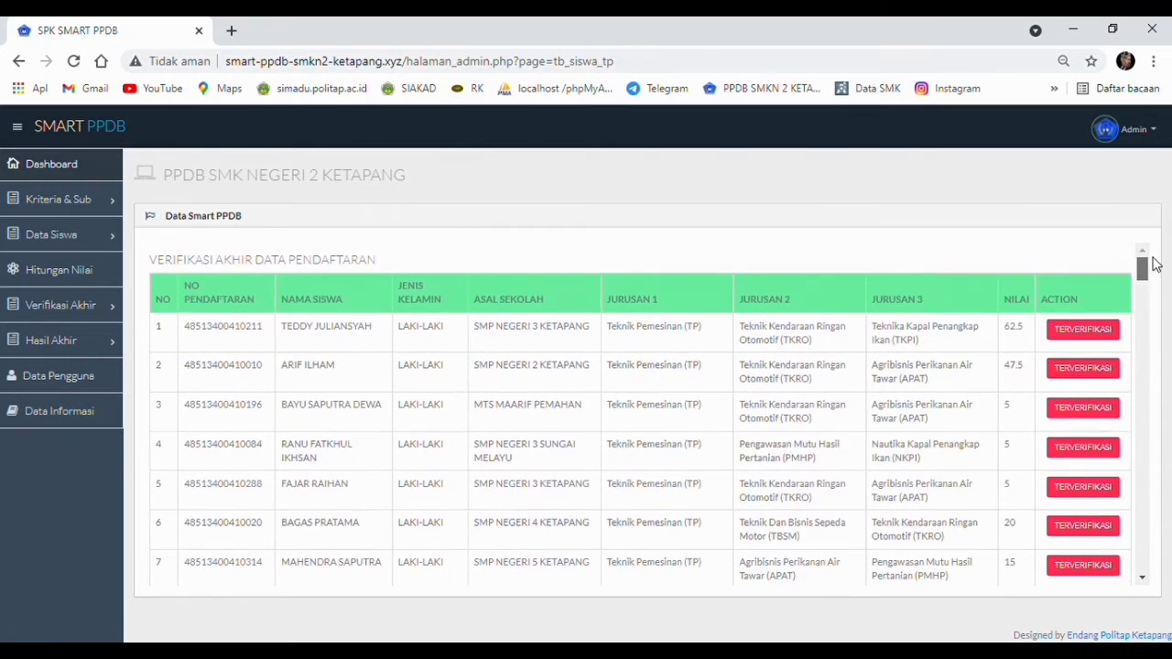
{"action": "left_click", "coordinate": [102, 344]}
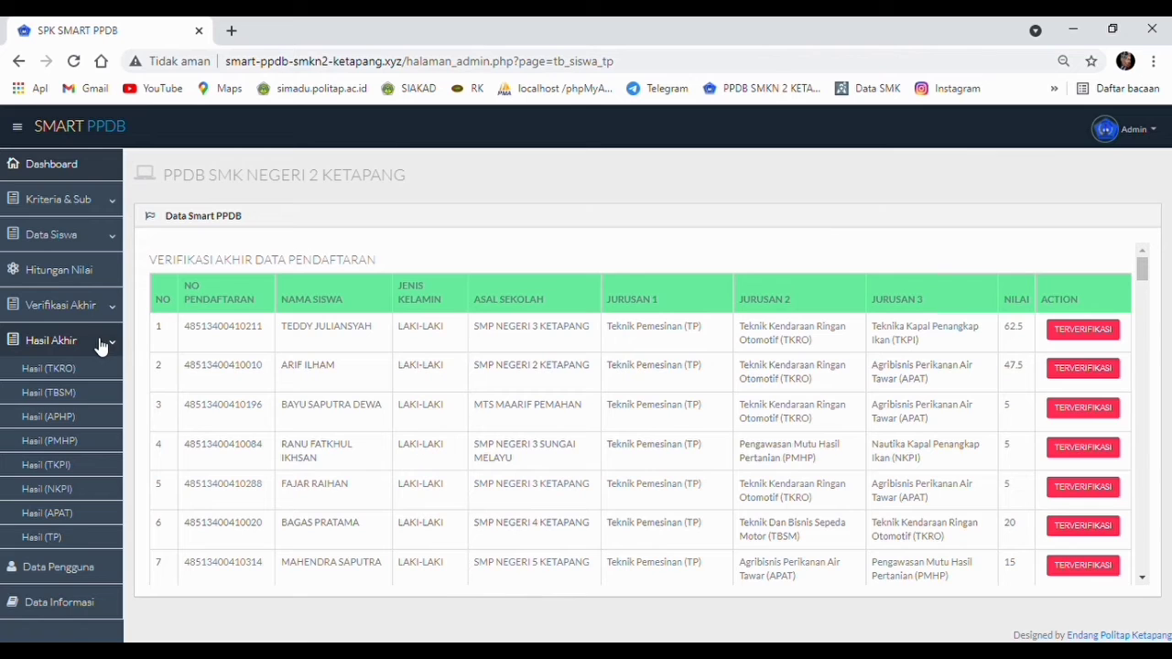
{"action": "left_click", "coordinate": [101, 344]}
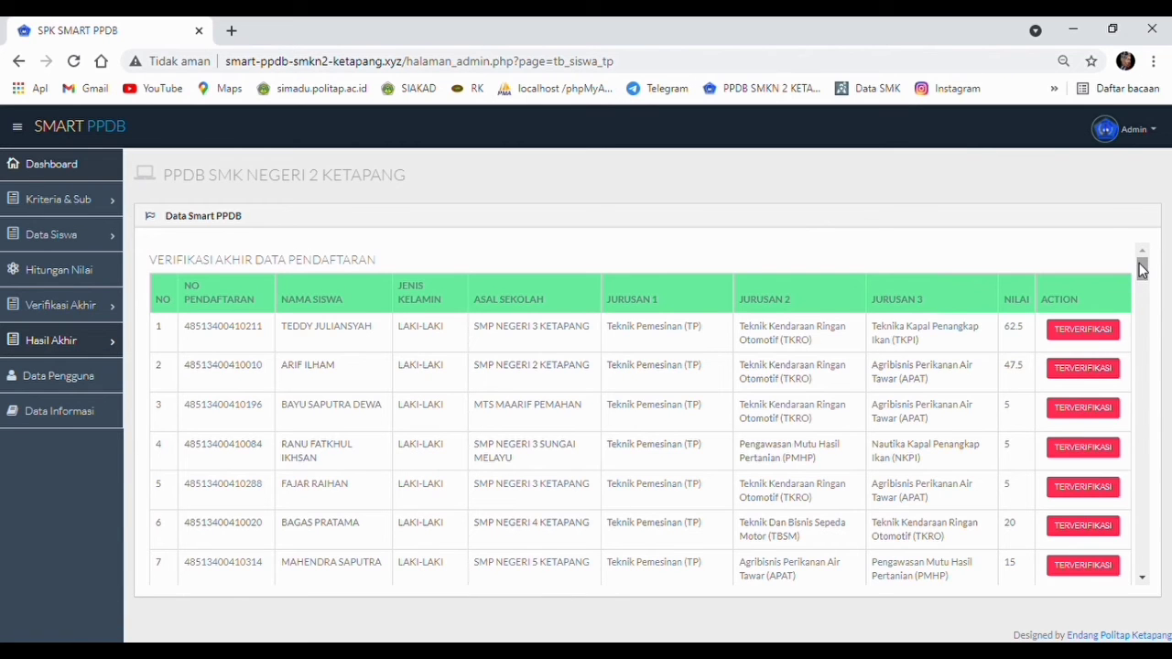
{"action": "left_click_drag", "start_coordinate": [1142, 268], "coordinate": [1125, 584]}
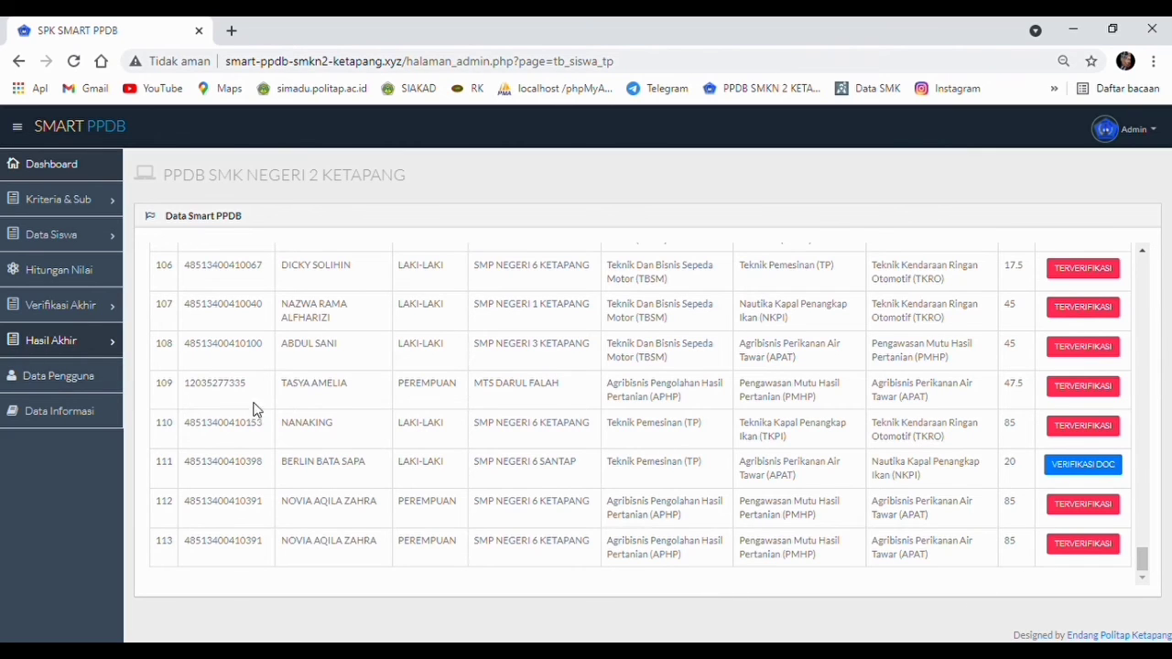
{"action": "left_click", "coordinate": [116, 344]}
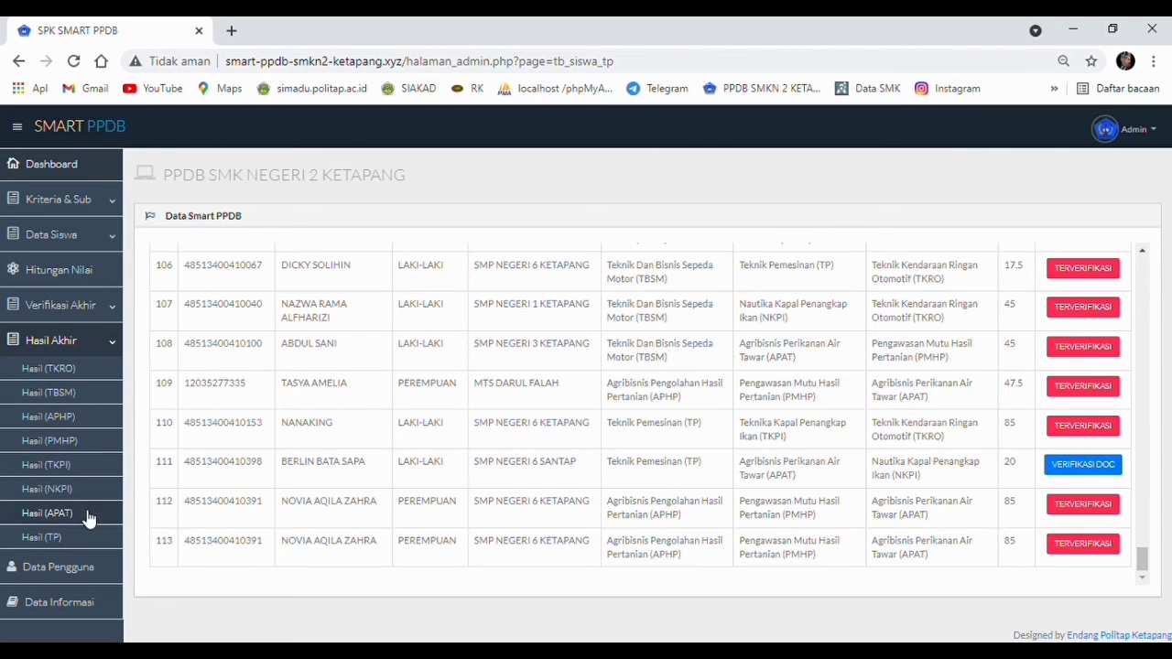
{"action": "left_click", "coordinate": [1071, 557]}
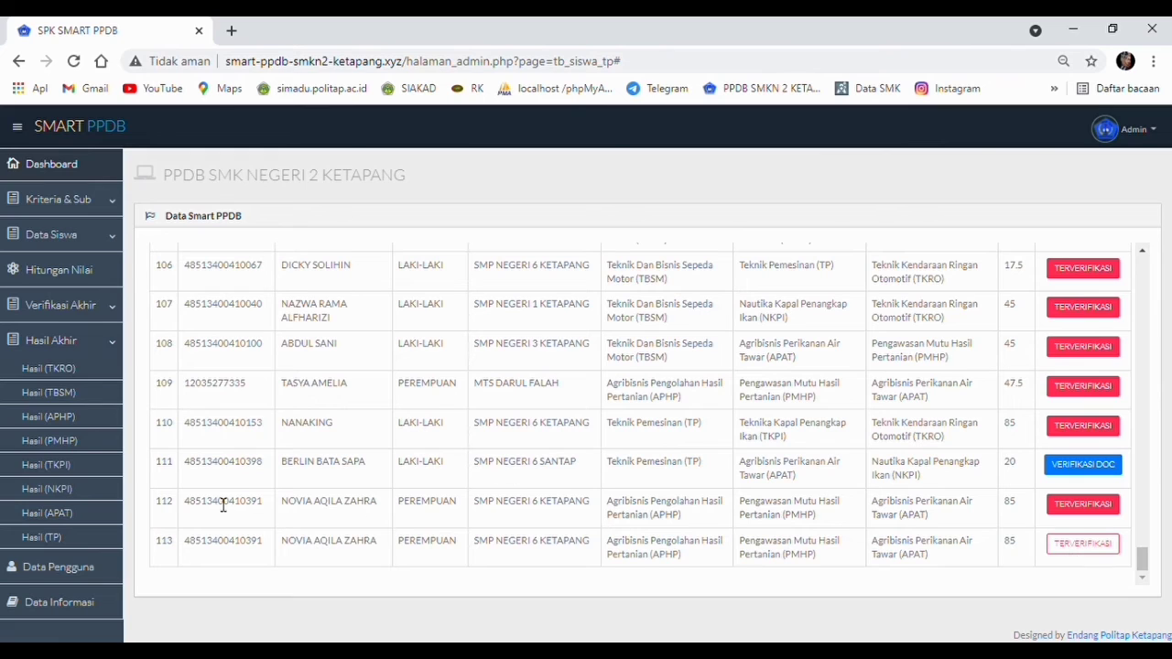
Step: View the final results for the Agribisnis Pengolahan Hasil Pertanian (APHP) major and those for Teknik Pemesinan (TP)
{"action": "left_click", "coordinate": [75, 415]}
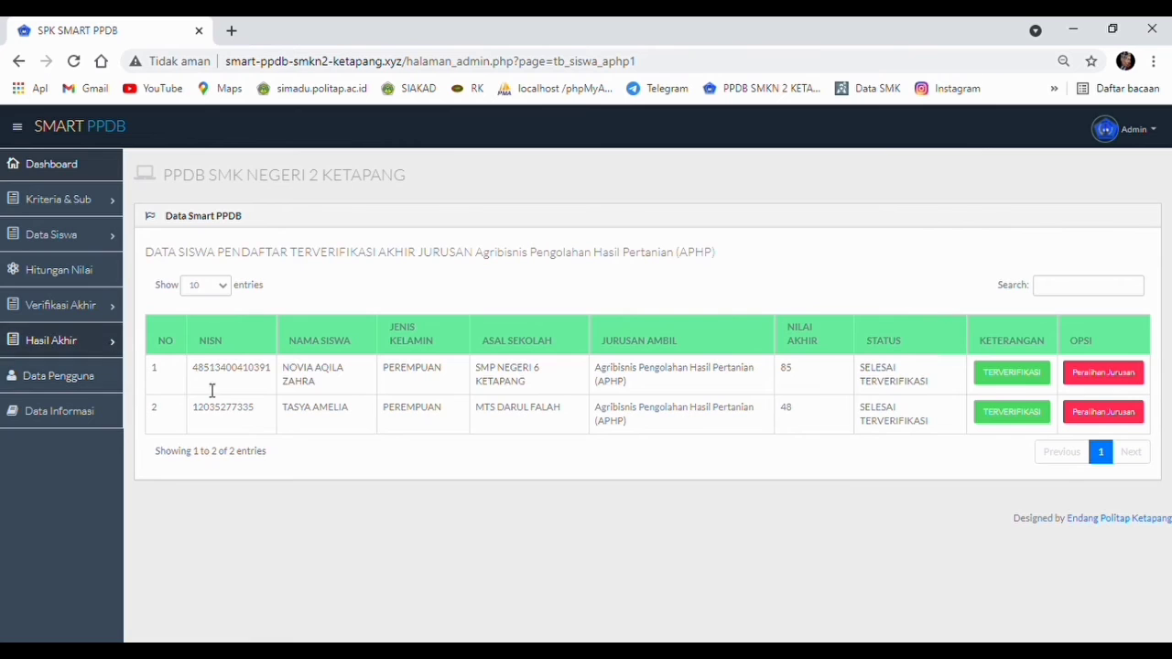
{"action": "left_click", "coordinate": [112, 340]}
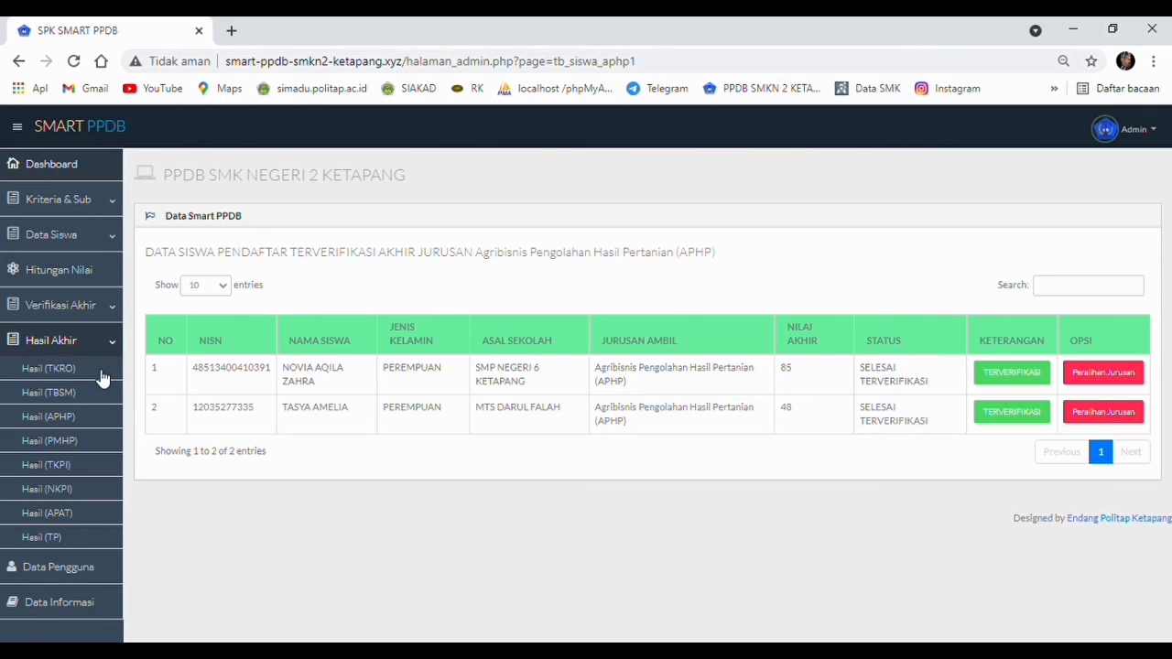
{"action": "left_click", "coordinate": [78, 540]}
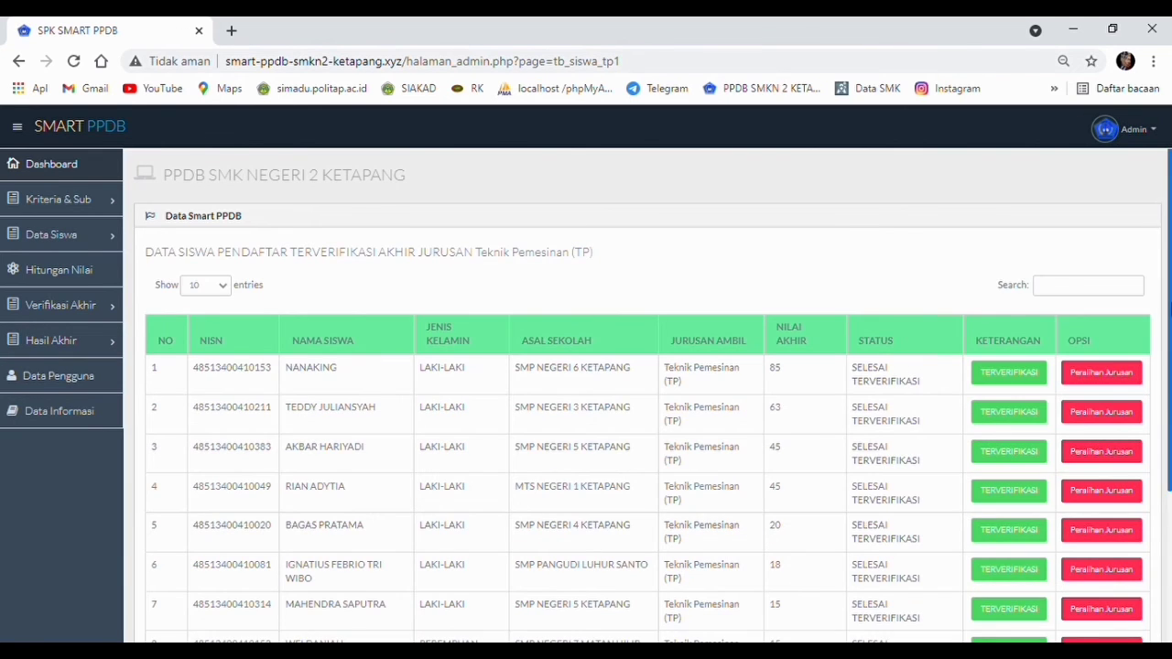
{"action": "scroll", "coordinate": [641, 394], "scroll_direction": "down", "scroll_amount": 3}
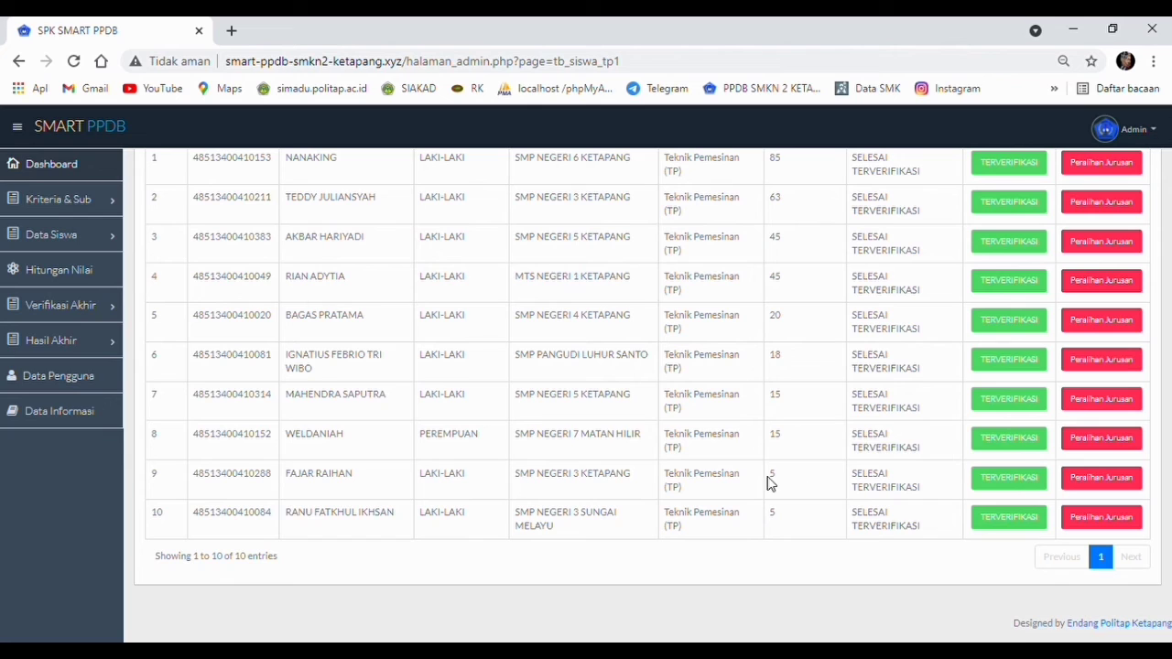
Step: Transfer student no. 10 in the Teknik Pemesinan results to the reserve major Pengawasan Mutu Hasil Pertanian (PMHP) and confirm the change
{"action": "left_click", "coordinate": [1114, 525]}
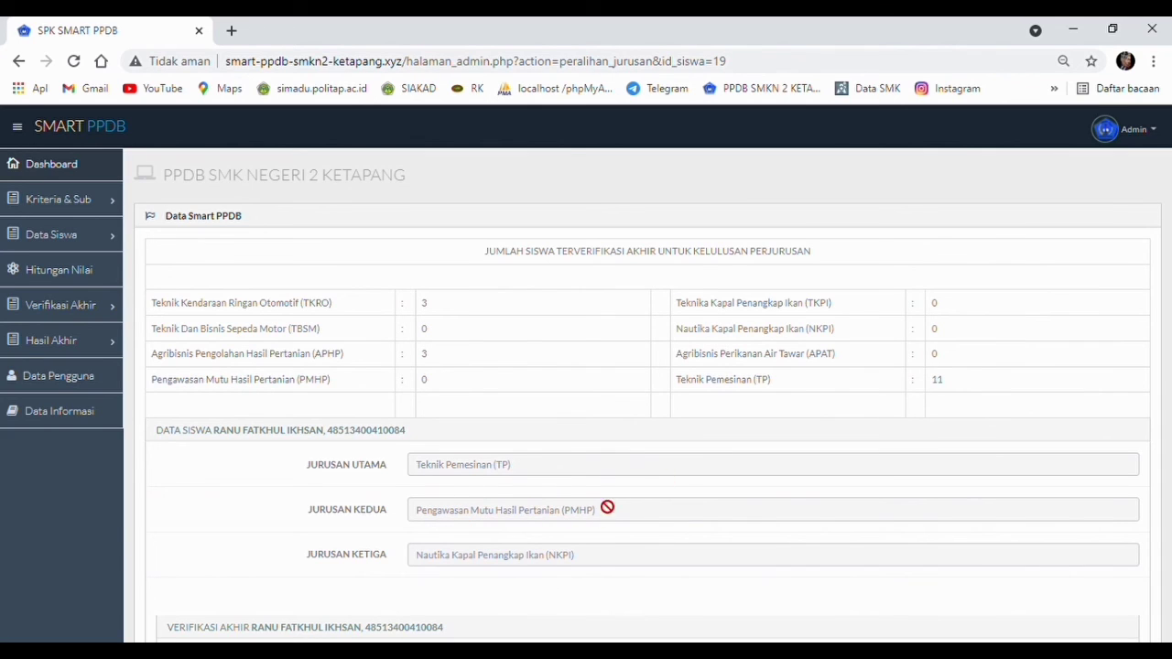
{"action": "scroll", "coordinate": [918, 506], "scroll_direction": "down", "scroll_amount": 2}
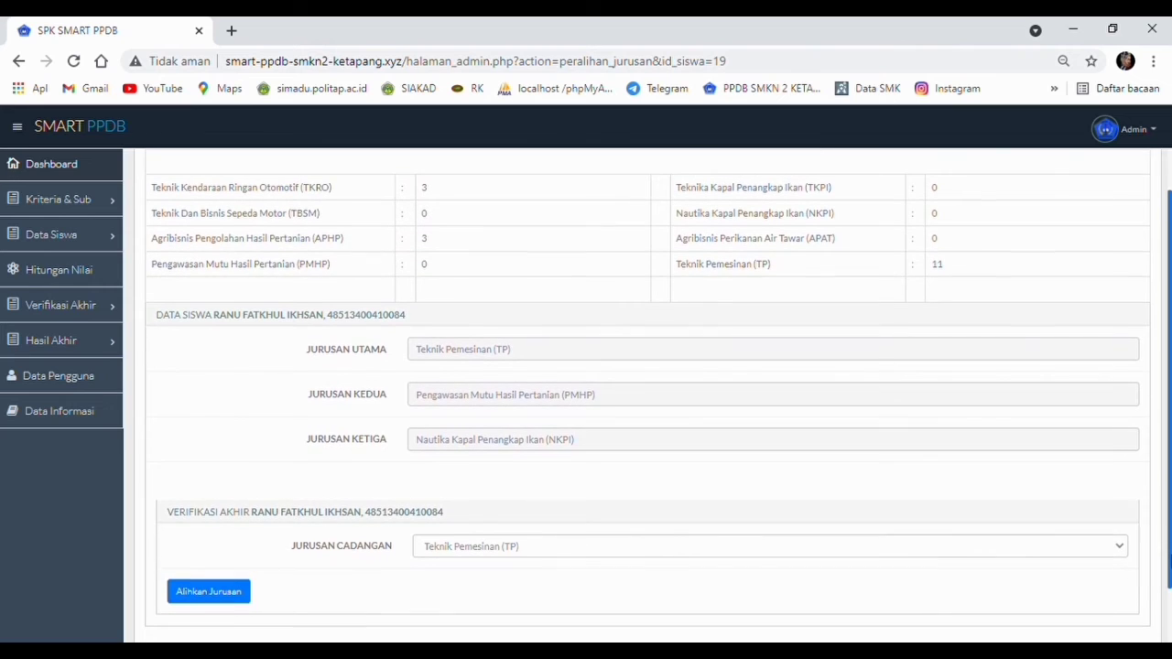
{"action": "left_click", "coordinate": [672, 544]}
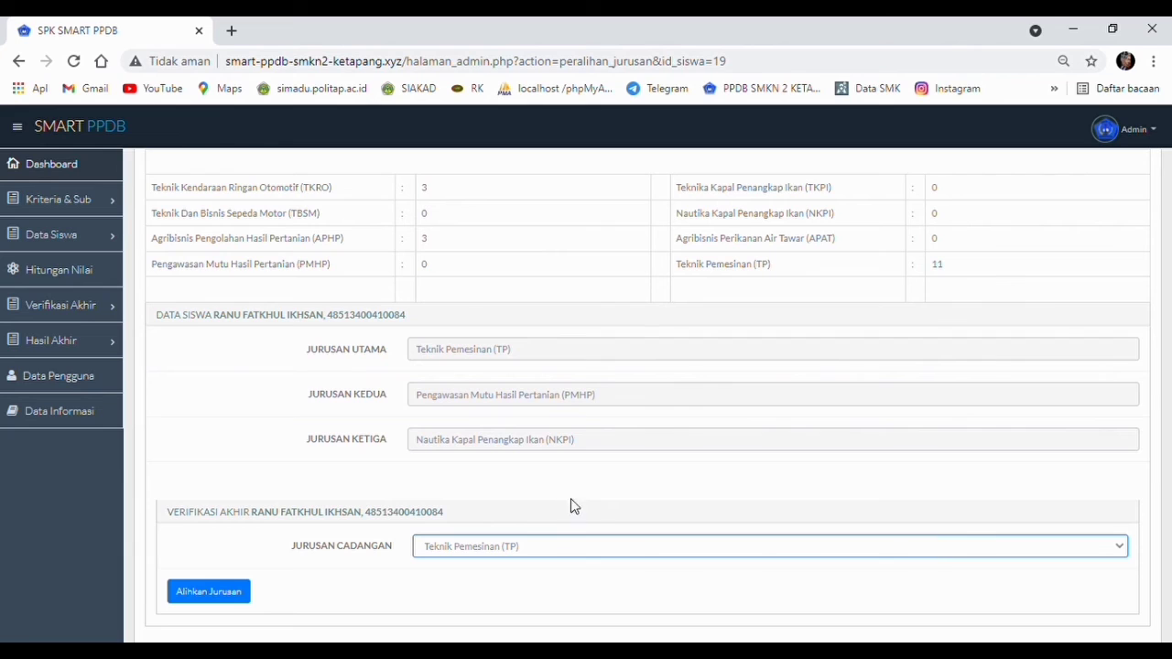
{"action": "key", "text": "p"}
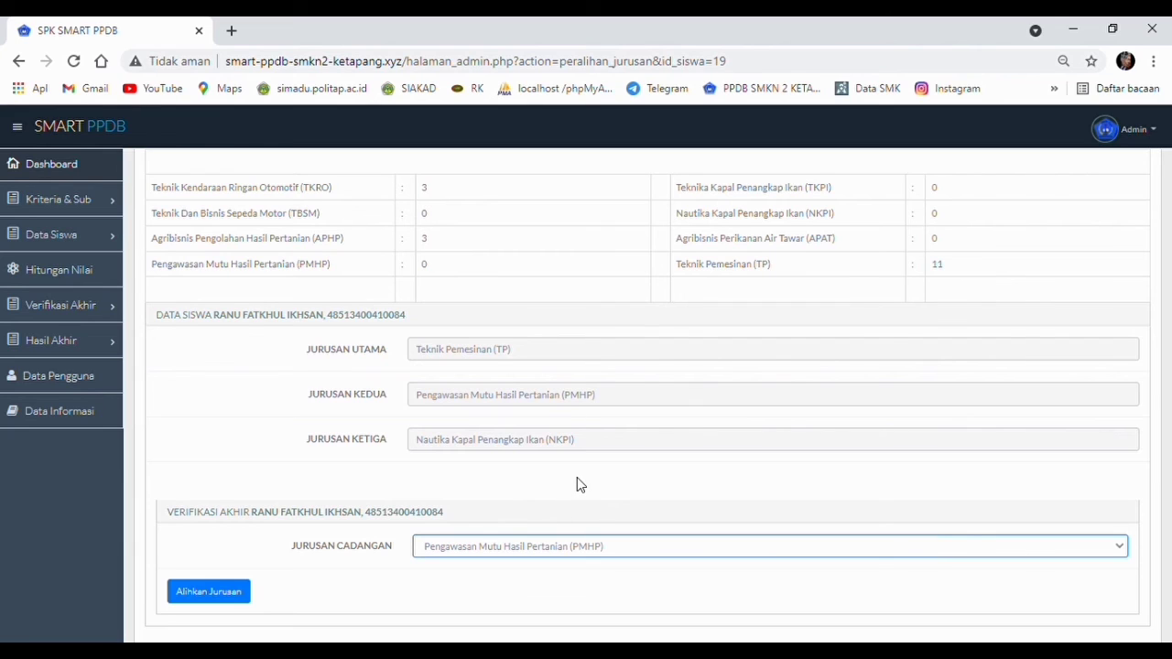
{"action": "left_click", "coordinate": [214, 597]}
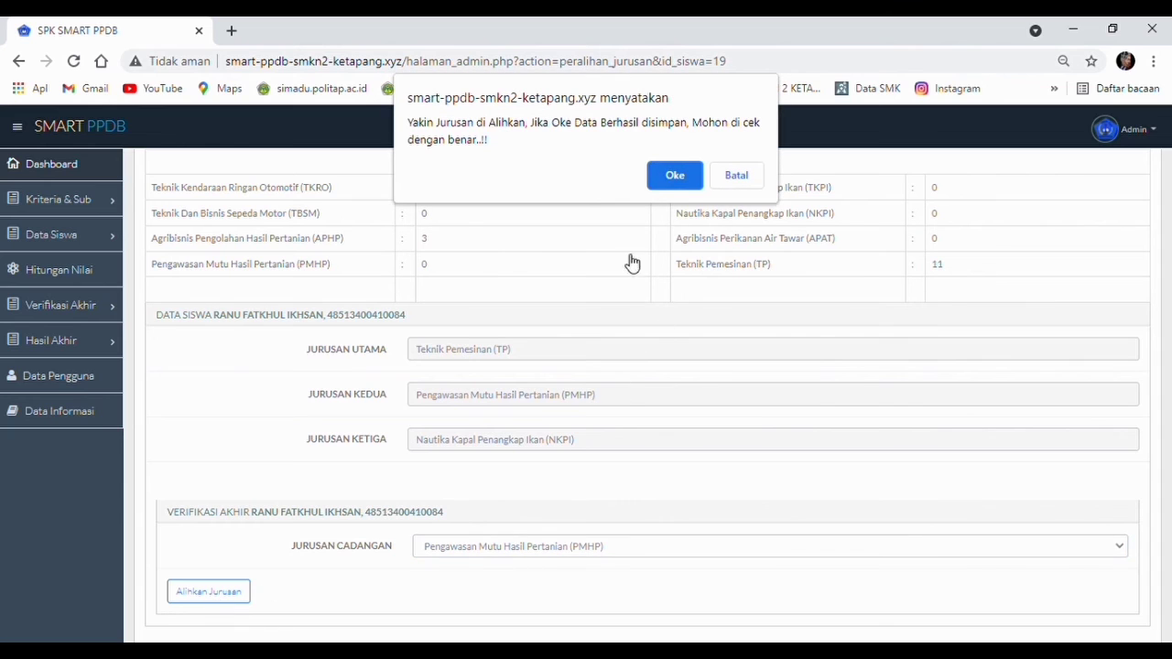
{"action": "left_click", "coordinate": [673, 175]}
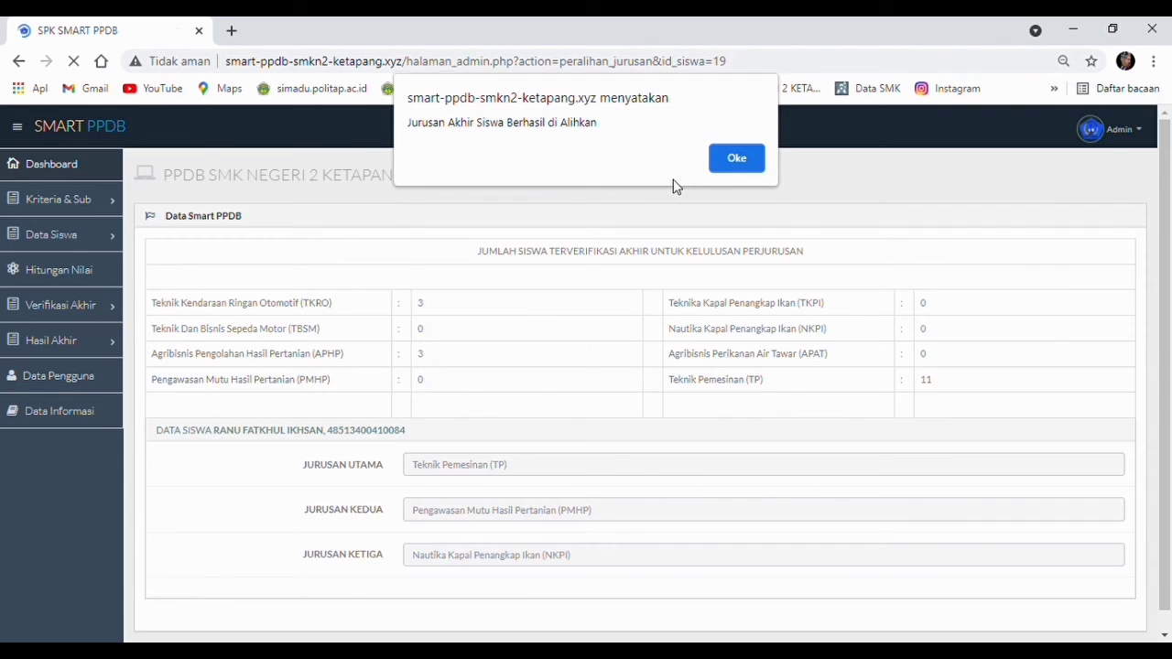
Step: Acknowledge the major transfer and view the final results for Pengawasan Mutu Hasil Pertanian (PMHP) to check the transferred student
{"action": "left_click", "coordinate": [737, 159]}
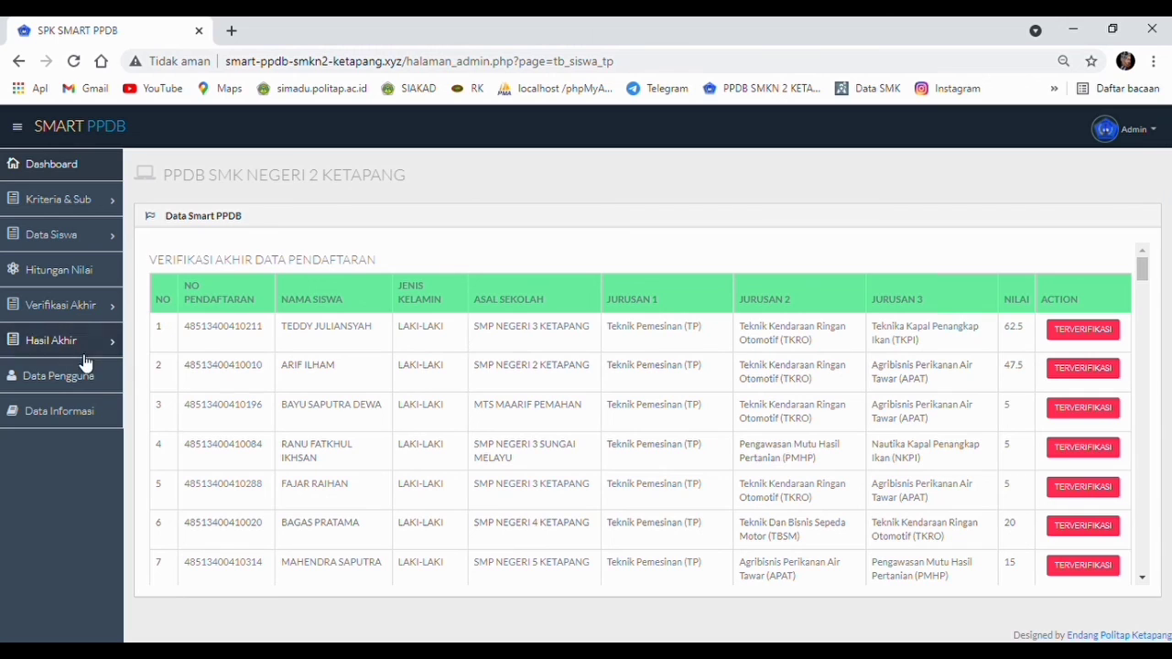
{"action": "left_click", "coordinate": [98, 344]}
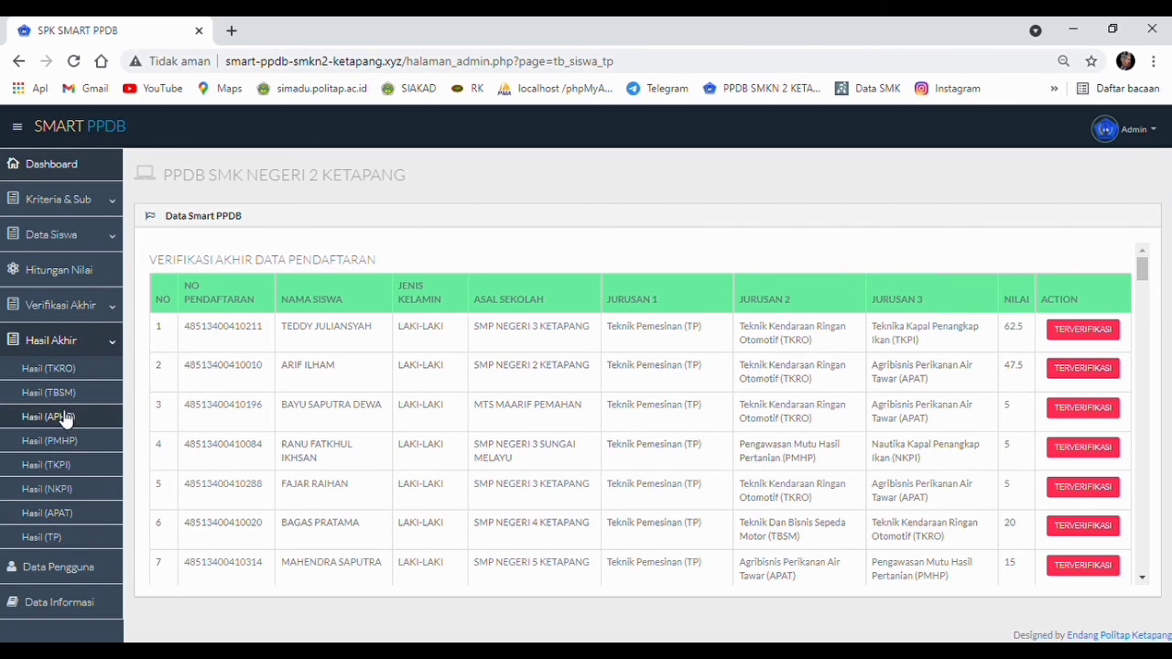
{"action": "left_click", "coordinate": [43, 441]}
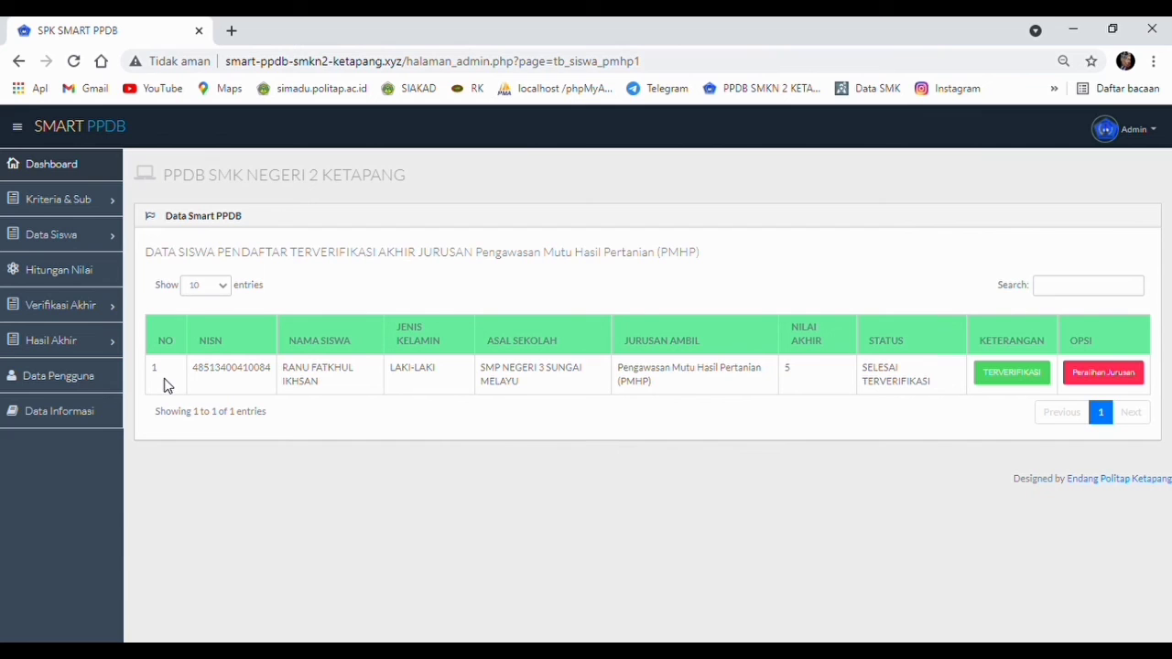
Step: View the admin user data and the full content of the information entry "Syarat Pendaftaran SMK Negeri 2 Ketapang", returning to the information list
{"action": "left_click", "coordinate": [104, 387]}
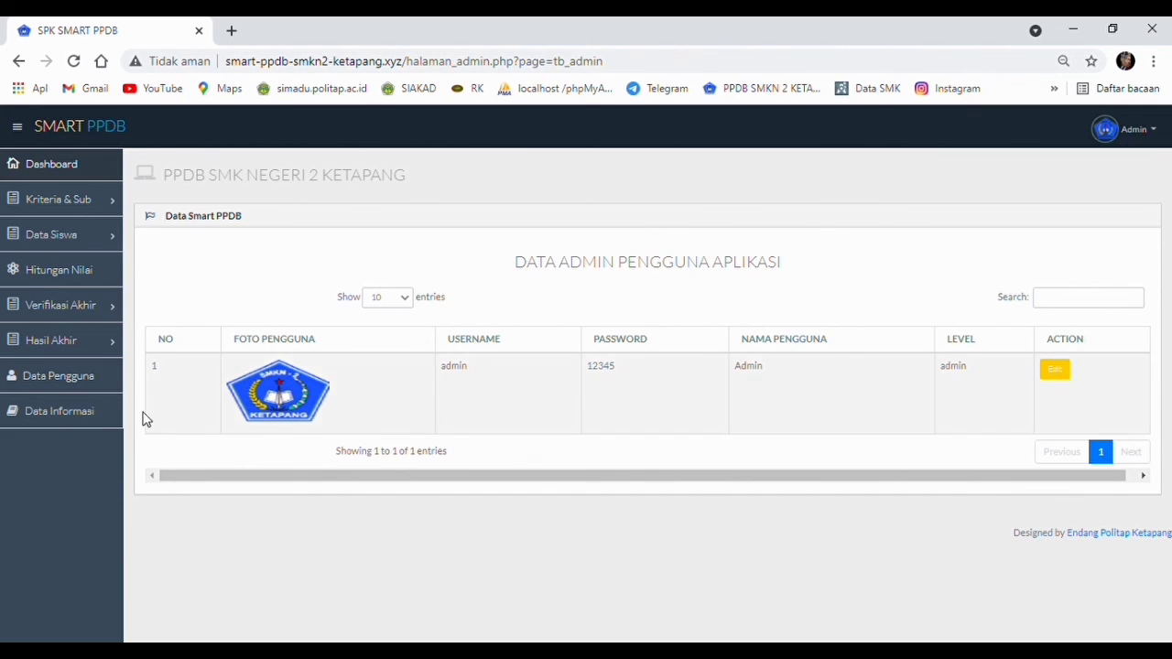
{"action": "left_click", "coordinate": [94, 414]}
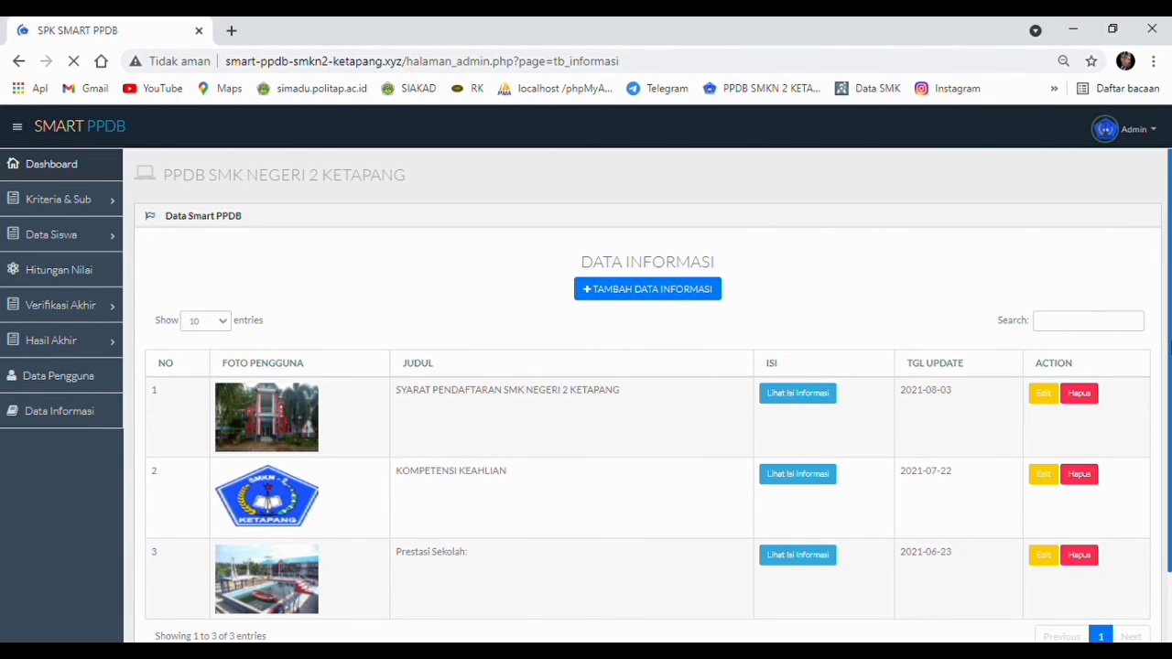
{"action": "scroll", "coordinate": [649, 384], "scroll_direction": "down", "scroll_amount": 1}
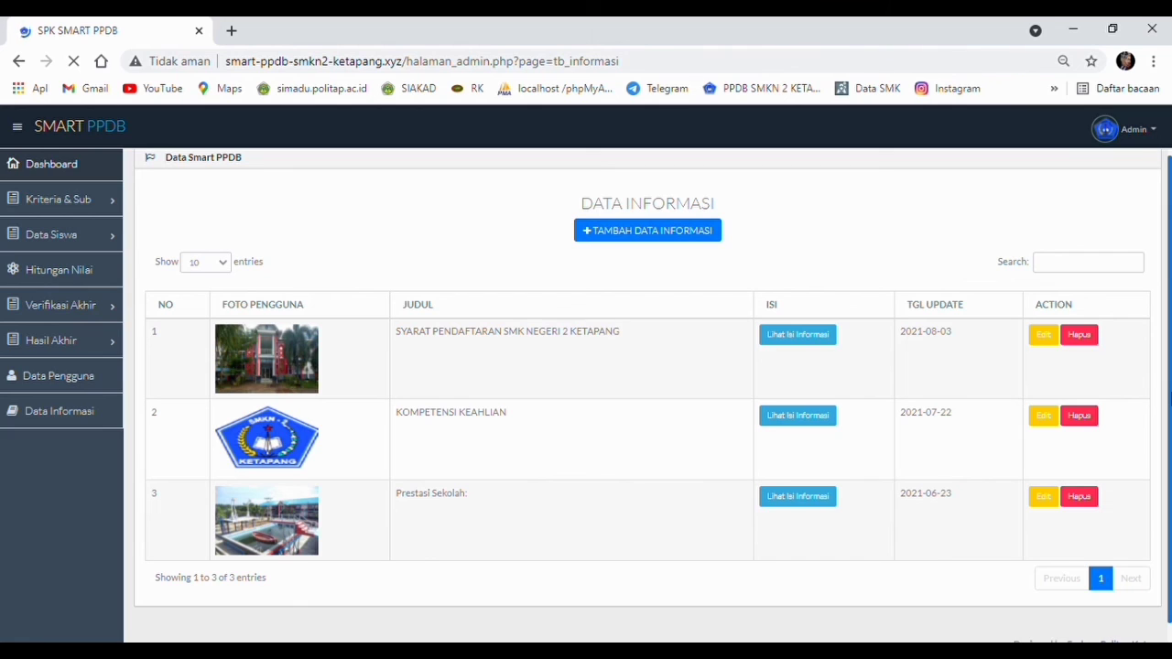
{"action": "left_click", "coordinate": [809, 350]}
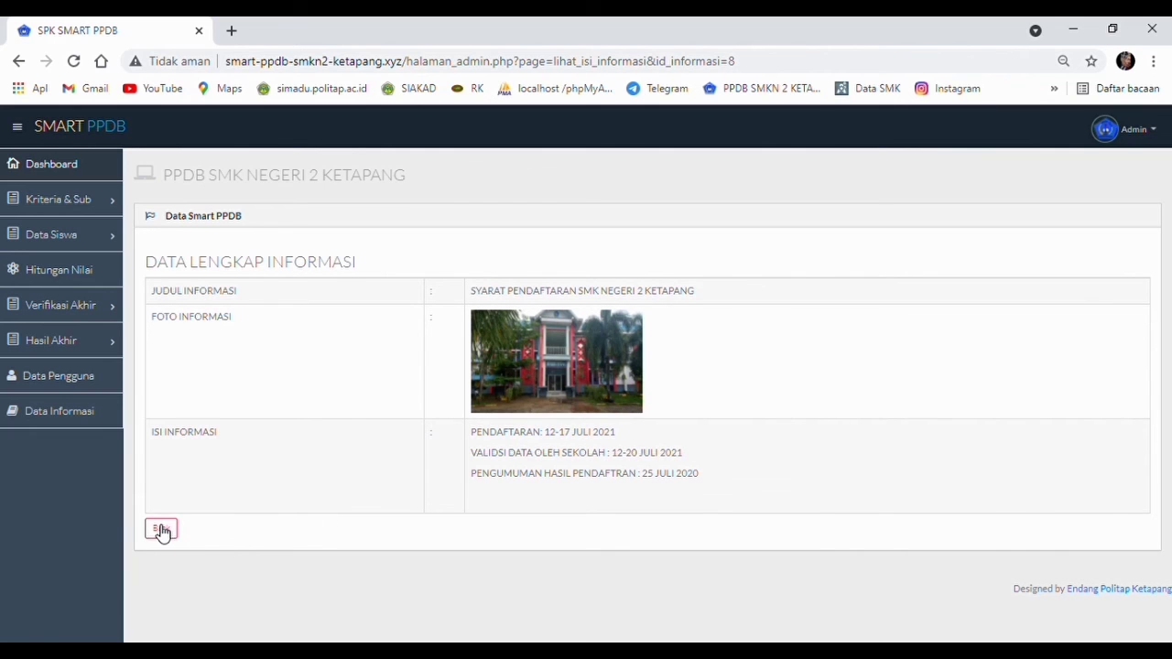
{"action": "left_click", "coordinate": [161, 531]}
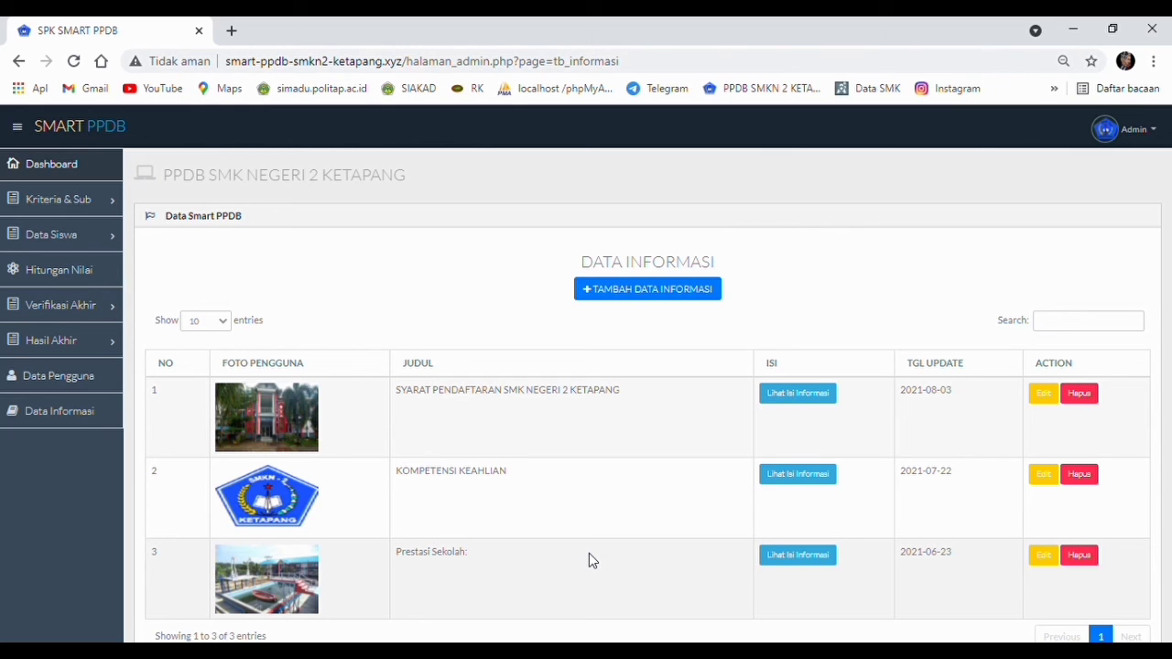
Step: Look at the form for adding information and the edit form of the "Syarat Pendaftaran" entry, leaving both without saving
{"action": "left_click", "coordinate": [647, 291]}
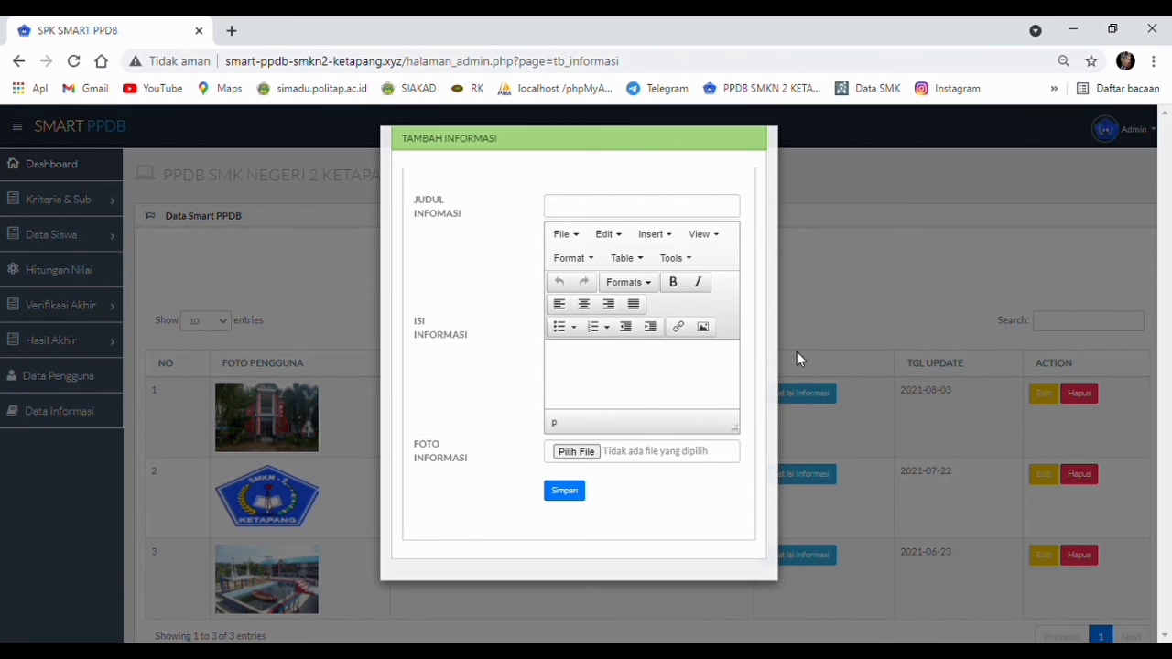
{"action": "left_click", "coordinate": [826, 269]}
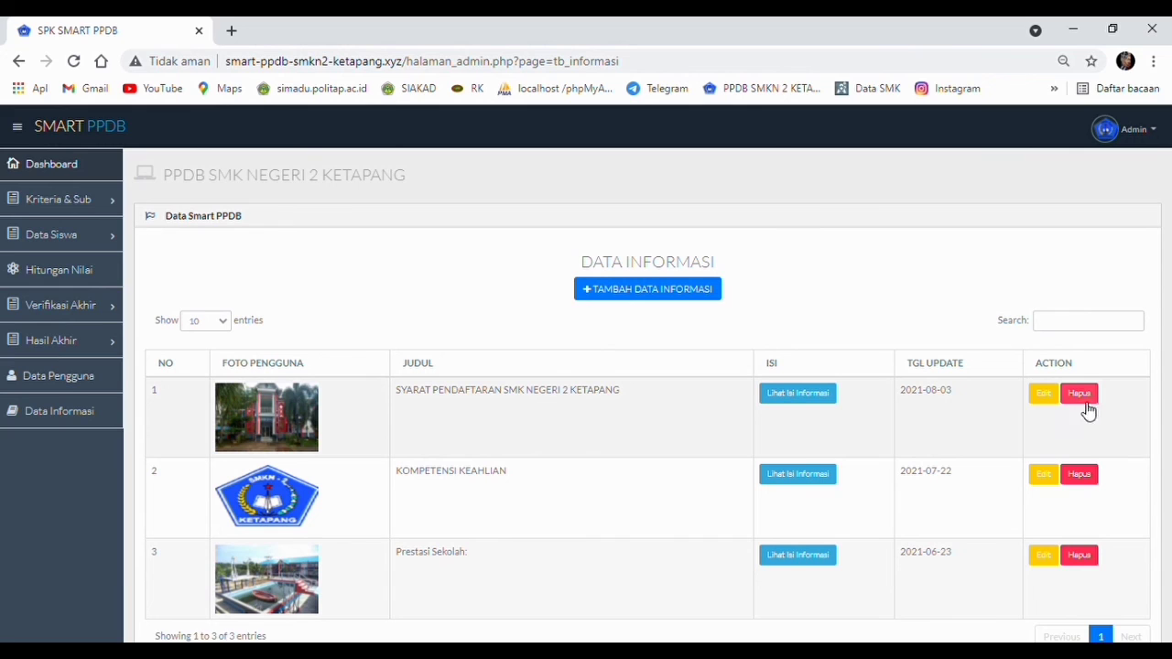
{"action": "left_click", "coordinate": [1044, 396]}
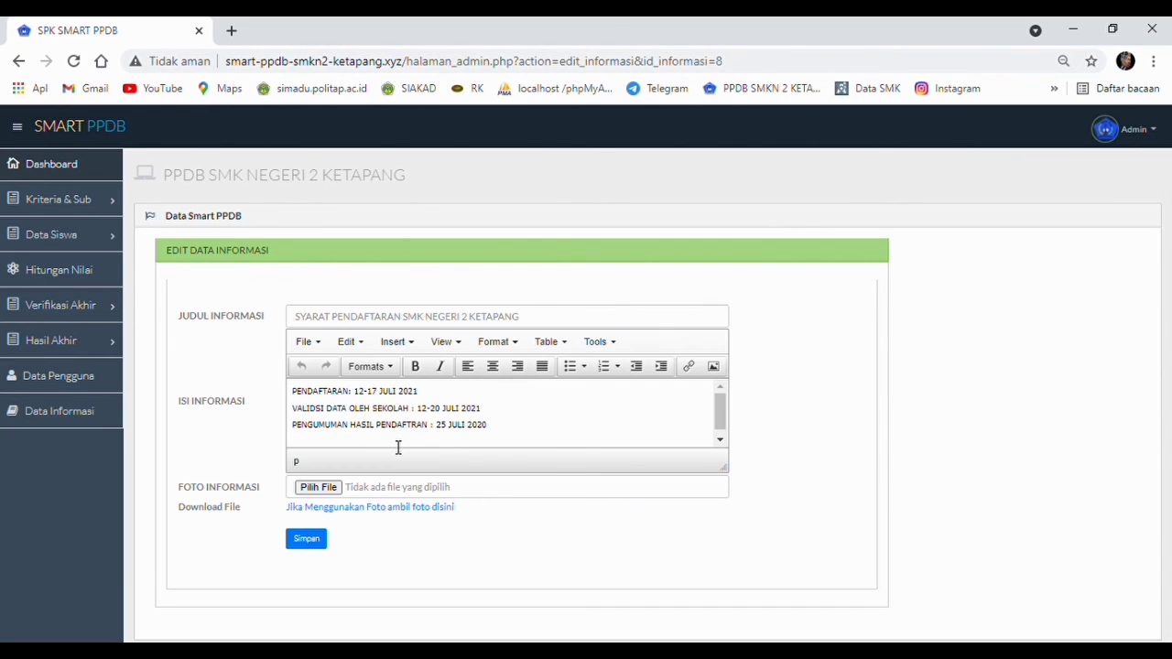
{"action": "left_click", "coordinate": [20, 62]}
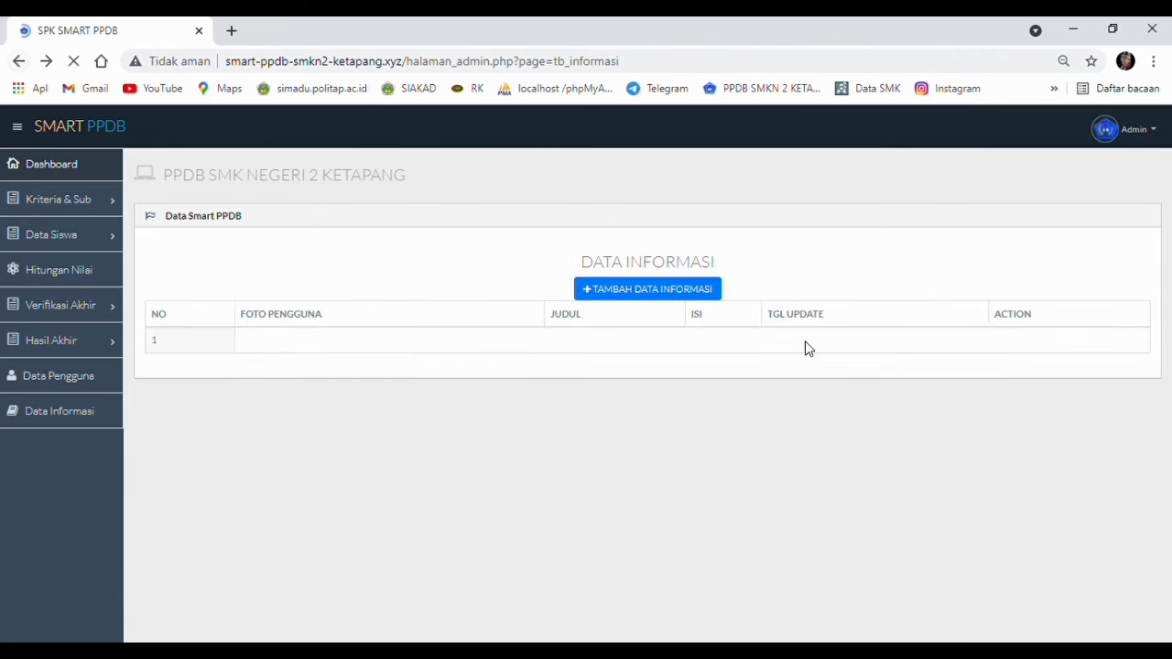
Step: Request deletion of the "Syarat Pendaftaran SMK Negeri 2 Ketapang" information entry and cancel at the confirmation
{"action": "left_click", "coordinate": [1087, 393]}
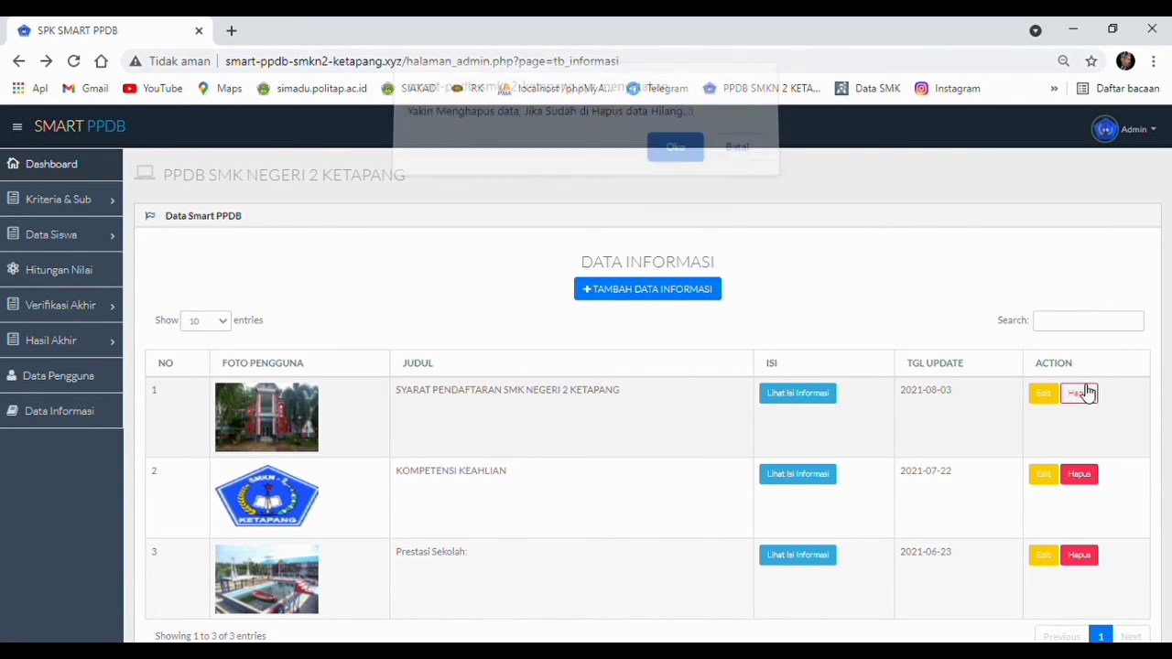
{"action": "left_click", "coordinate": [741, 162]}
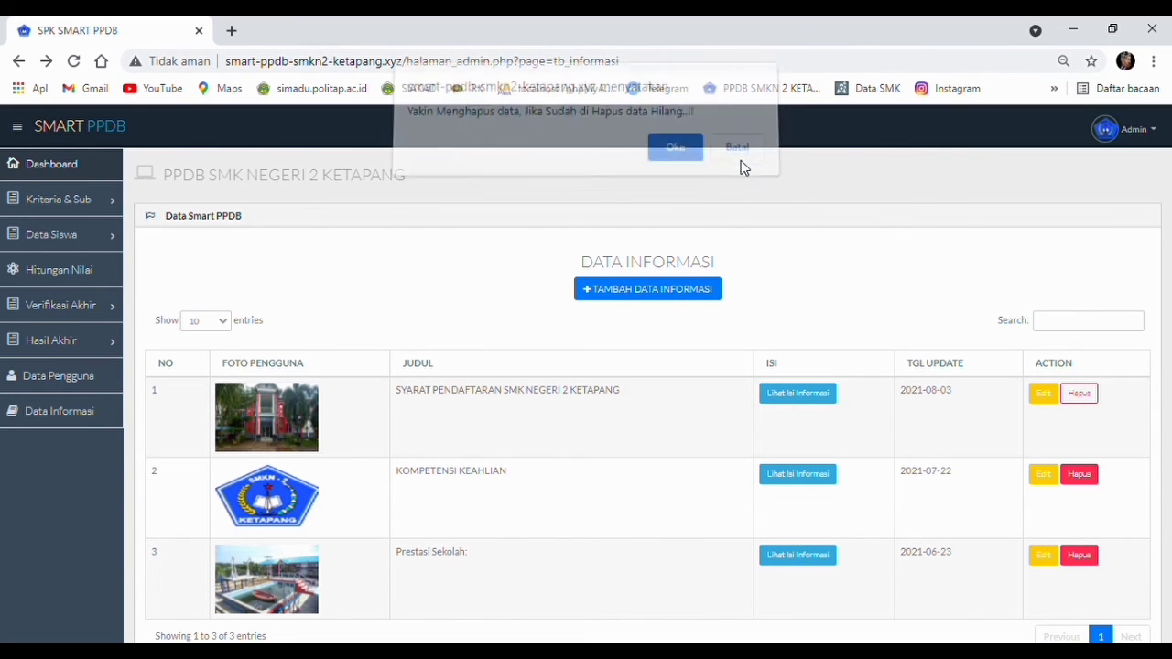